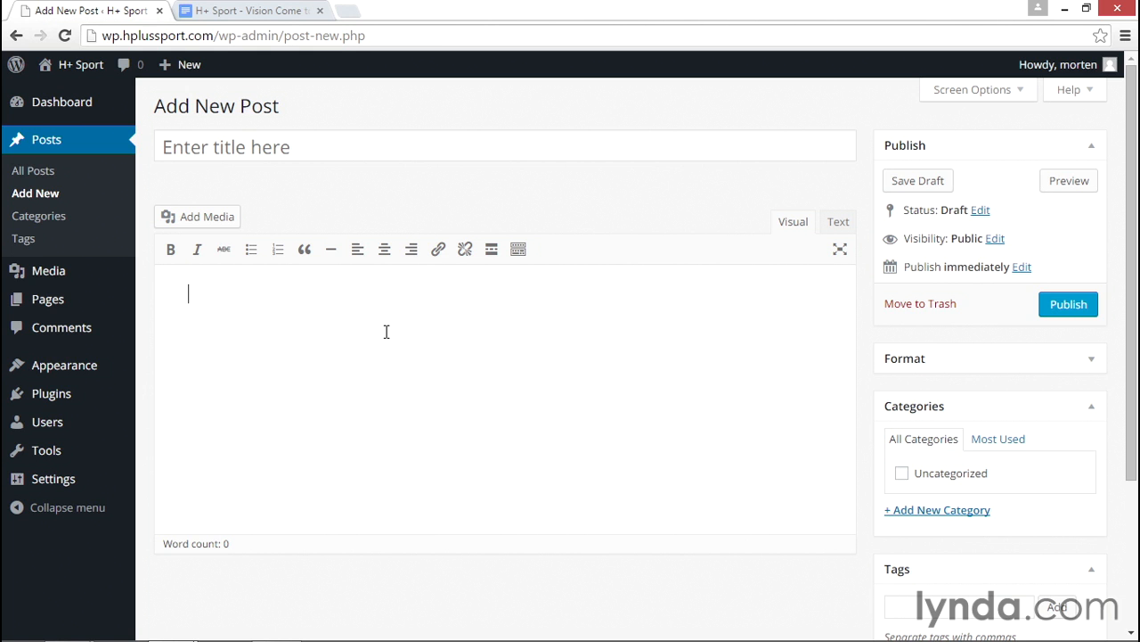
- Enter distraction-free writing mode and title the post 'H+ Sport - Vision Come to Life'
left_click(839, 251)
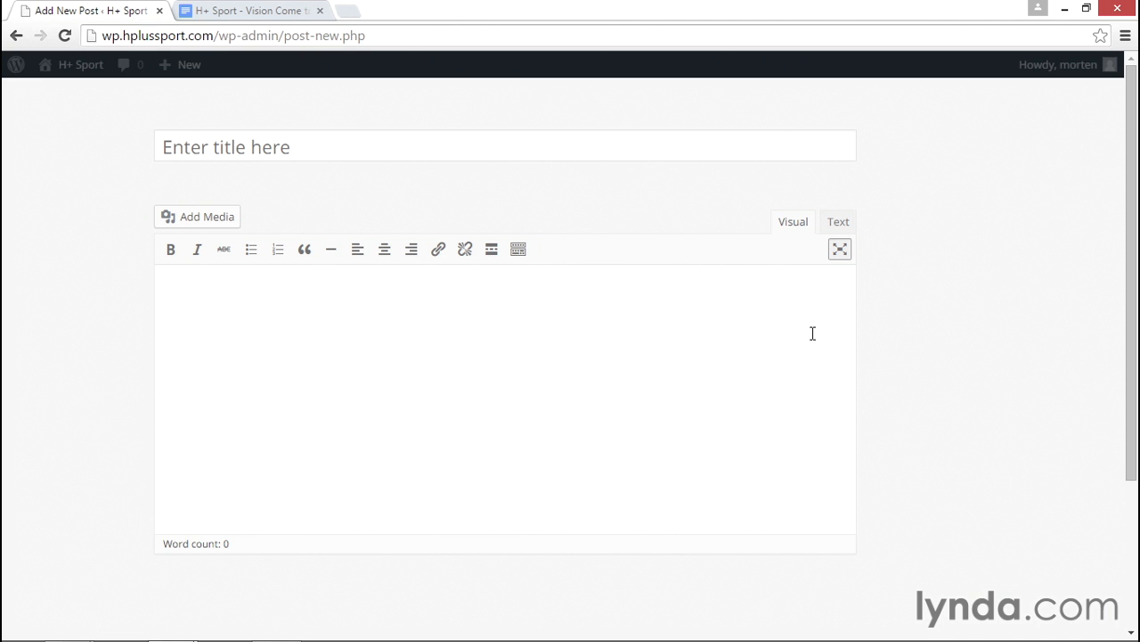
left_click(612, 140)
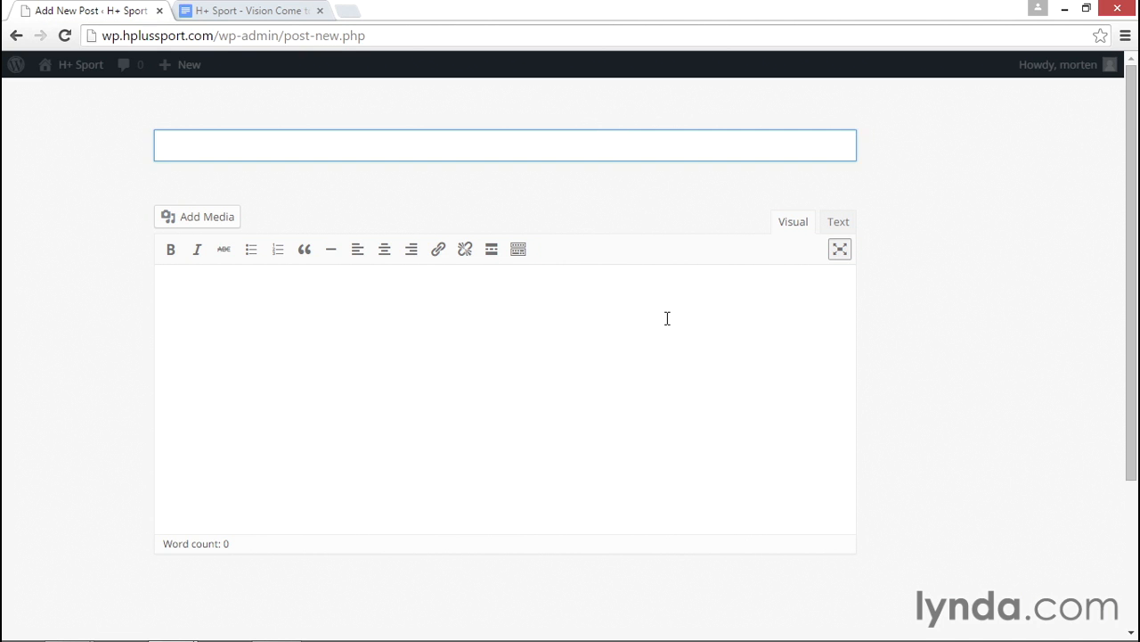
type("H+ Sport - Vision Come to Life")
left_click(669, 319)
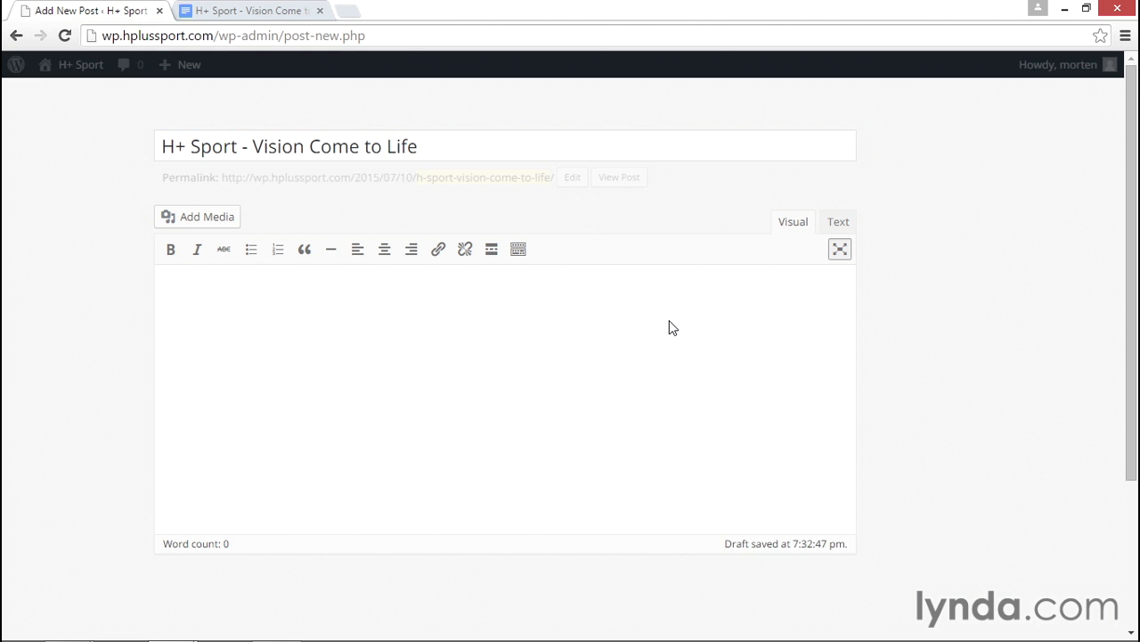
- Type the intro paragraph about H+ Sport's 2006 founding, then the quoted line on simple, natural ingredients
type("In 2006, H+ Sport founder Henry Twill set out to create supplements and nut")
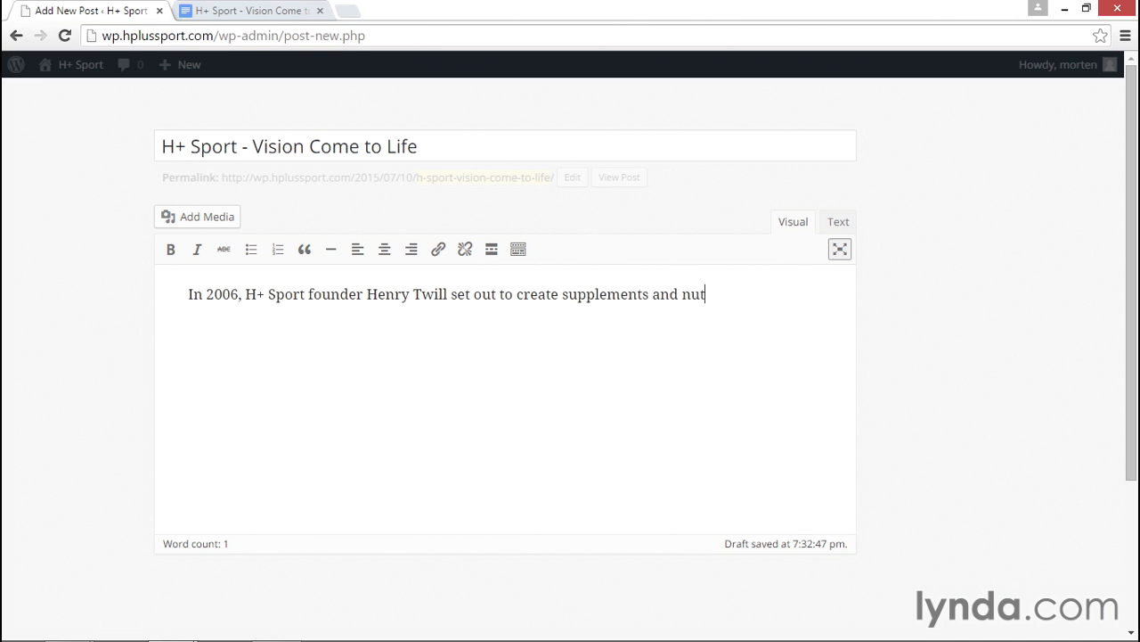
type("ritional products made ")
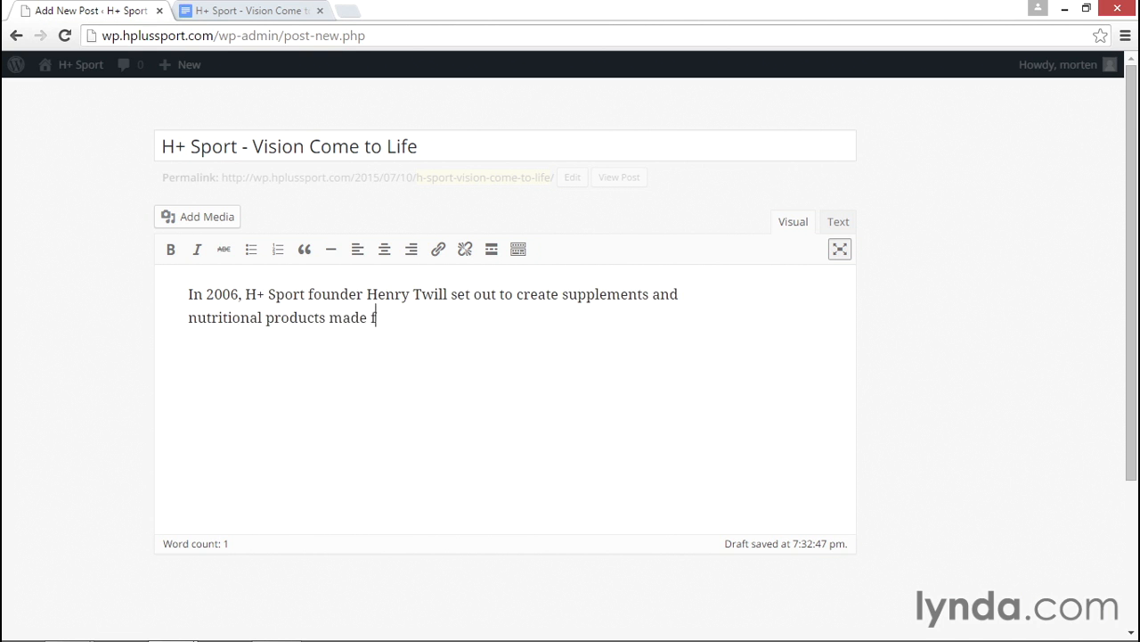
type("from the purest ingredien")
type("ts and backed by scienti")
type("fic and performance da")
type("ta - to provide a strong")
type(" basis of trust and acc")
type("ountability.")
key("Return")
type("\"Simple and natural ingredients, in their purest form, provide the best foundation for your body.\"")
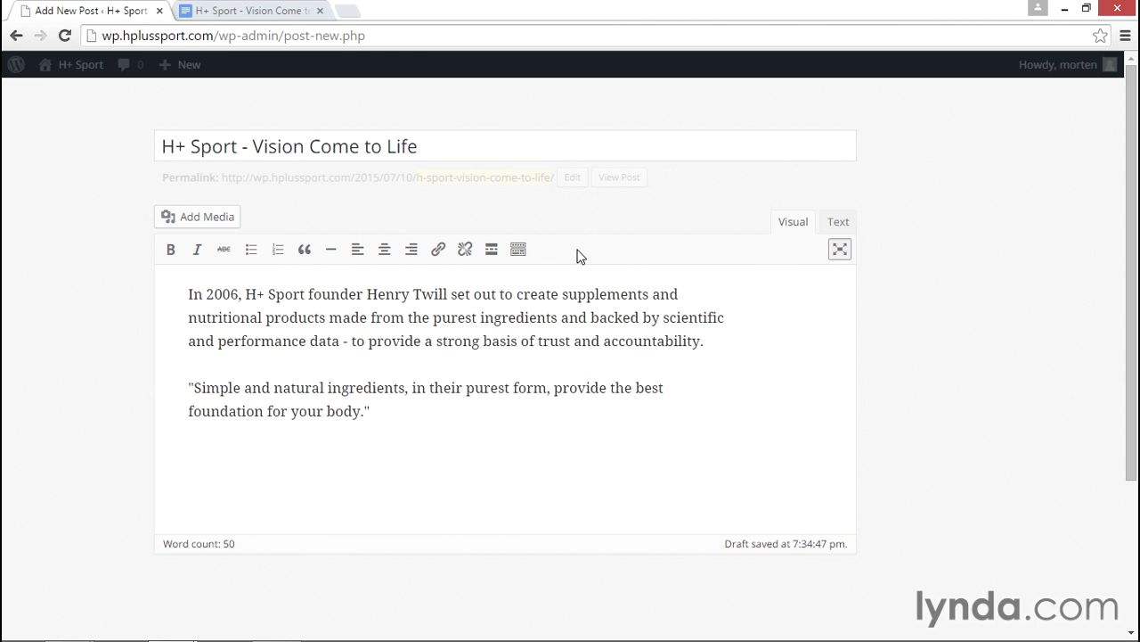
- Reveal the second formatting row and turn on Paste as text, dismissing its notice
left_click(515, 253)
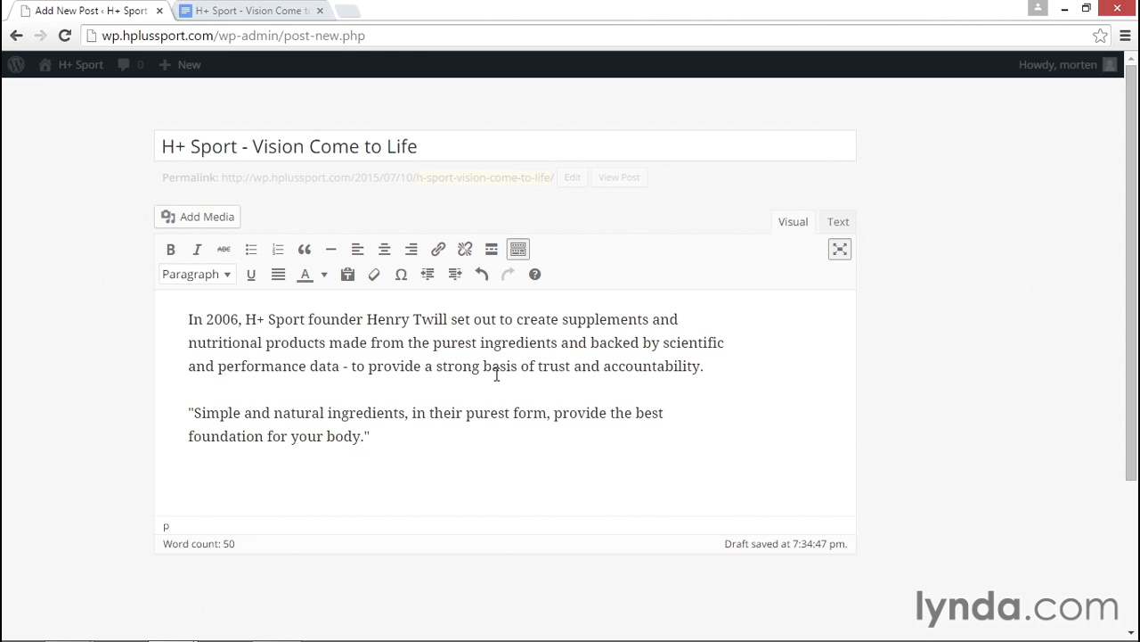
left_click(348, 274)
left_click(347, 276)
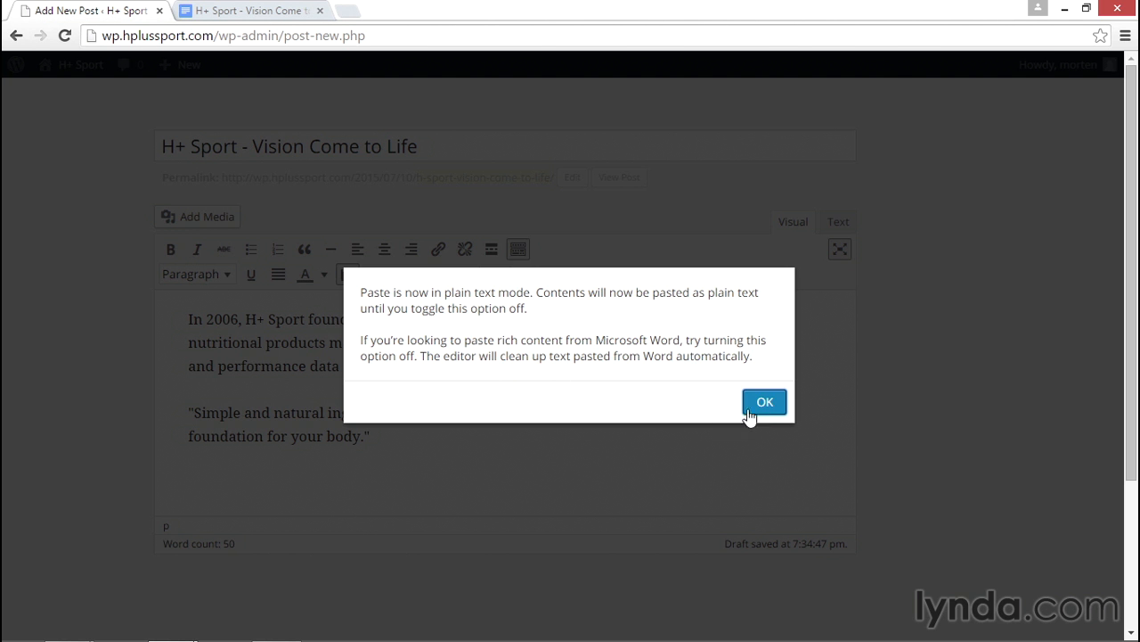
left_click(764, 402)
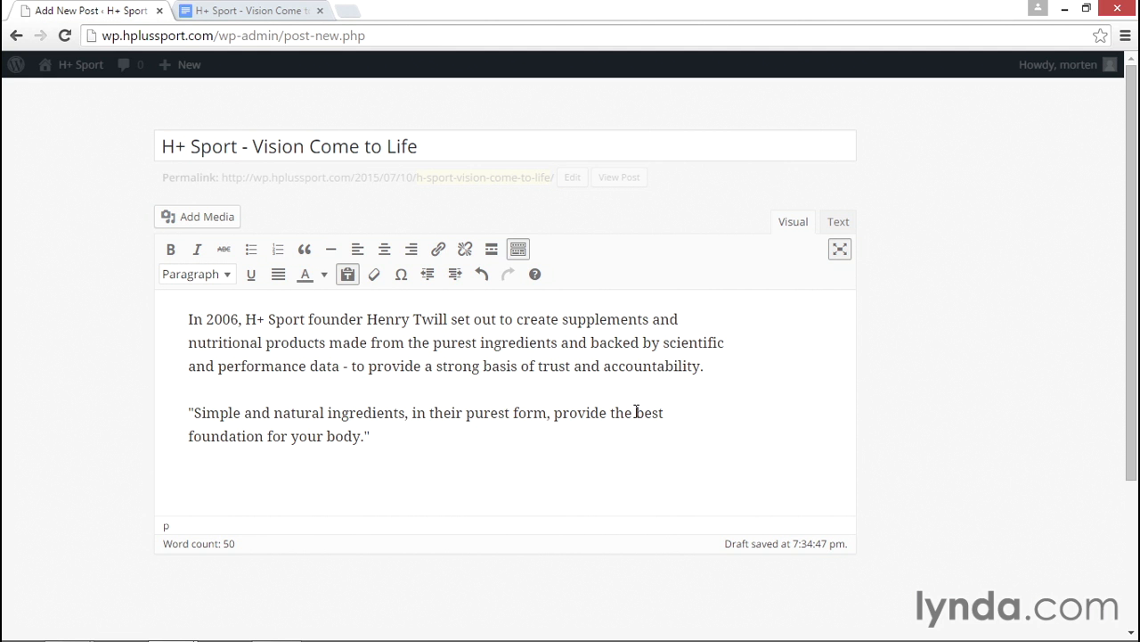
- In Google Docs, inspect the title, the 5K to H+ and Vision Come to Life headings, and the bold and italic text
left_click(242, 10)
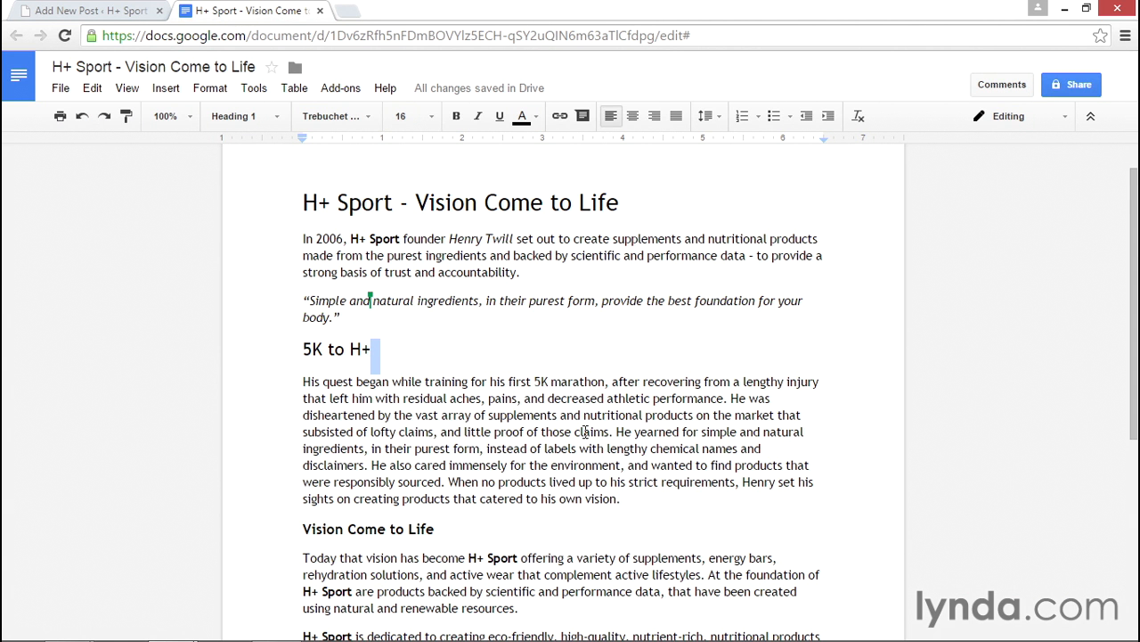
left_click(409, 205)
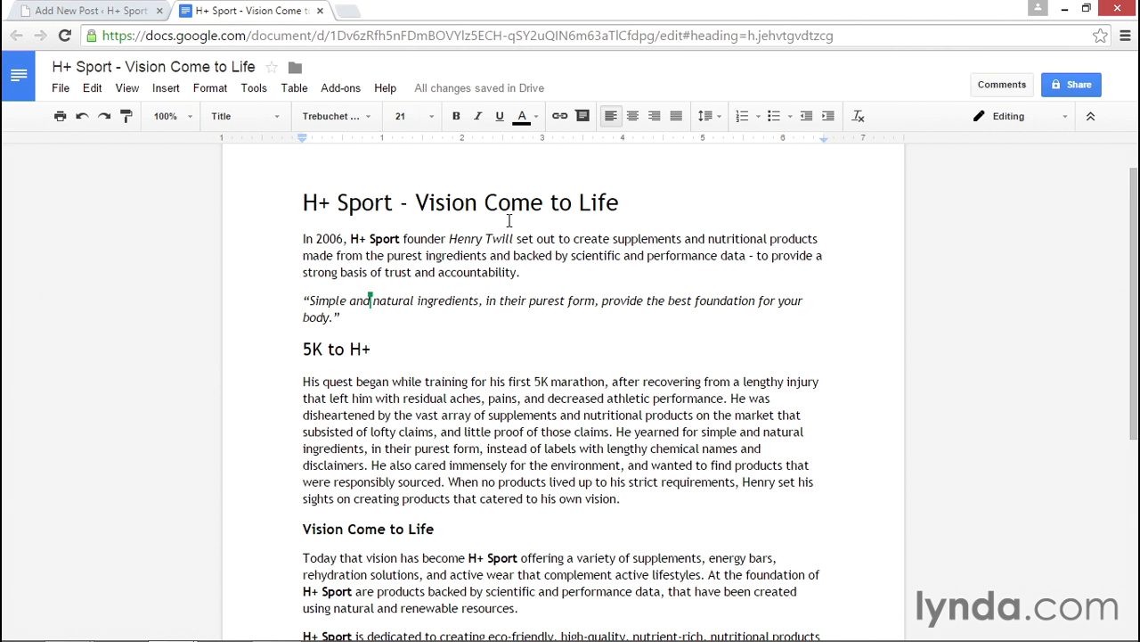
scroll(504, 267, "down", 1)
left_click(498, 317)
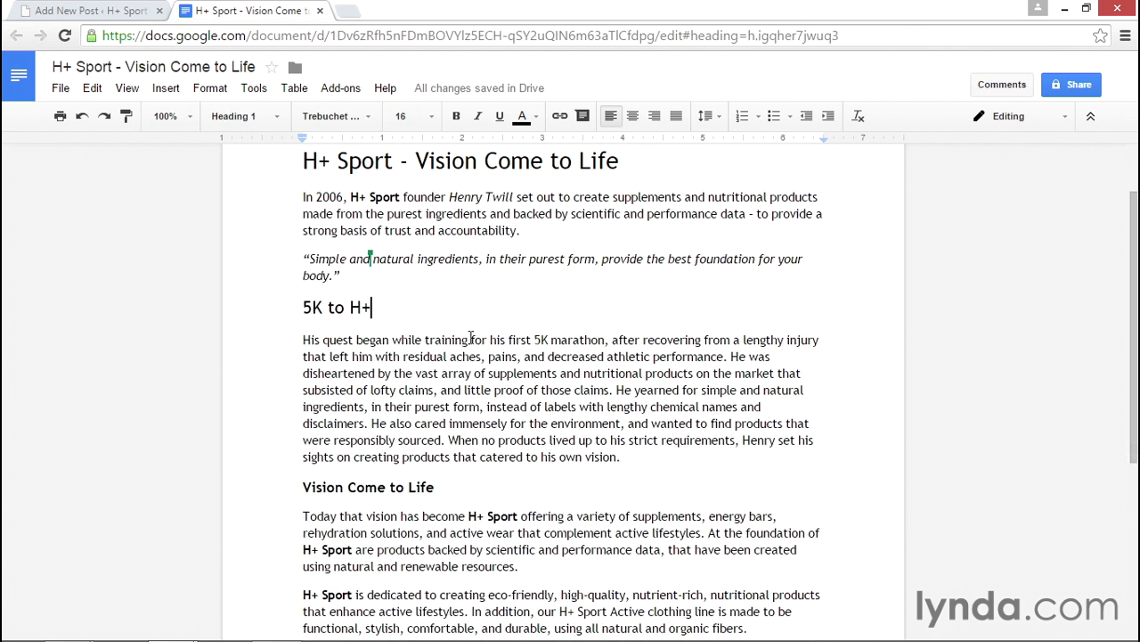
left_click(369, 196)
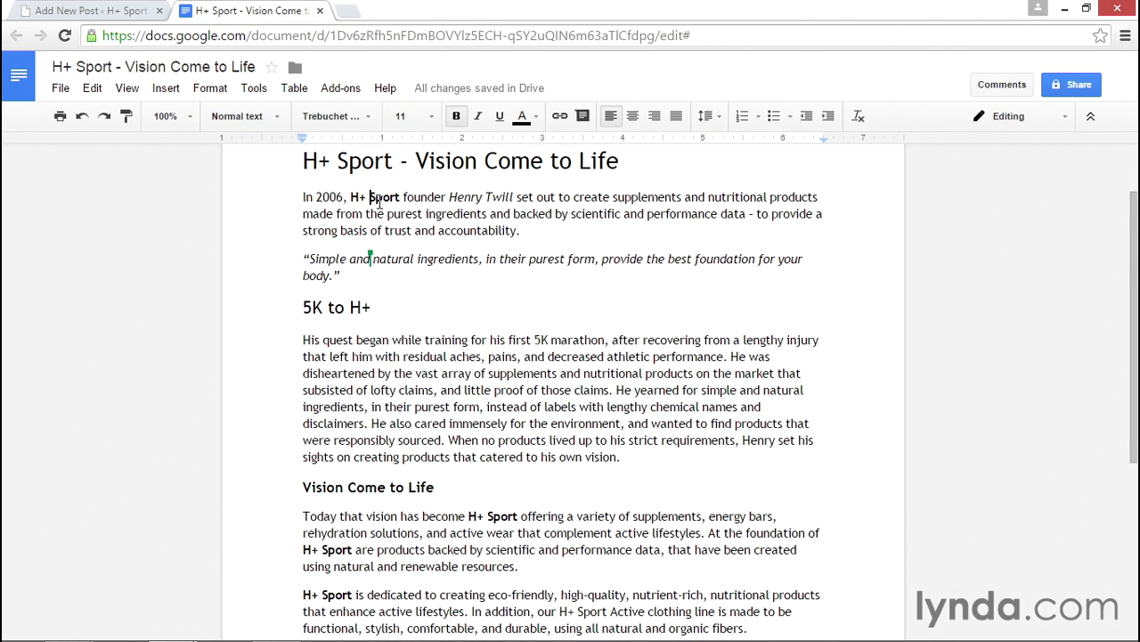
left_click(472, 198)
left_click(438, 260)
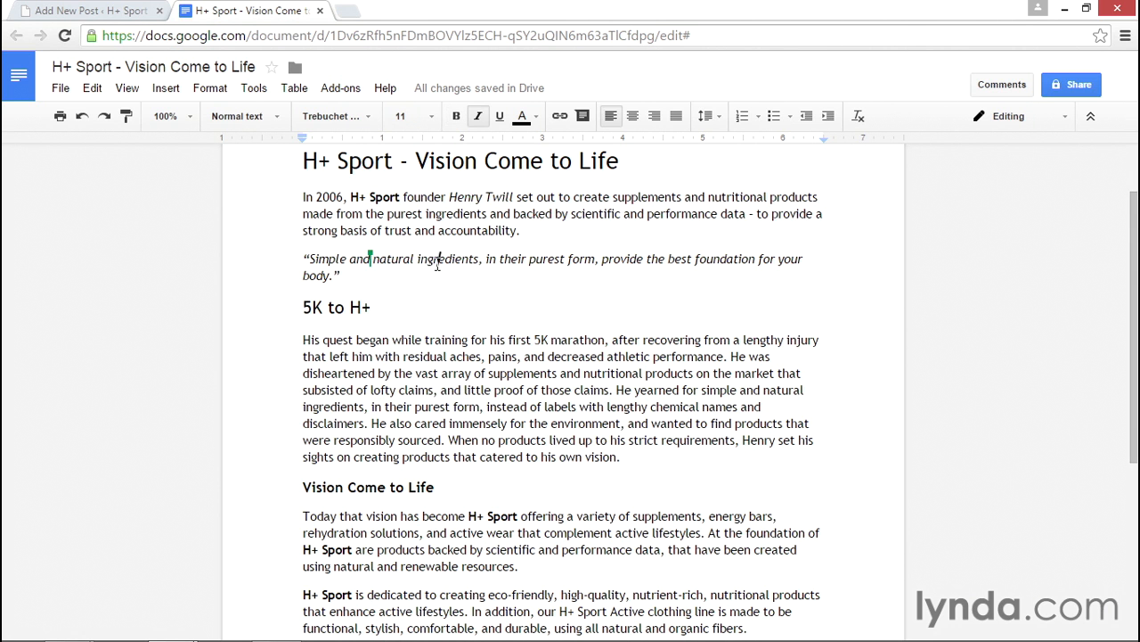
left_click(347, 306)
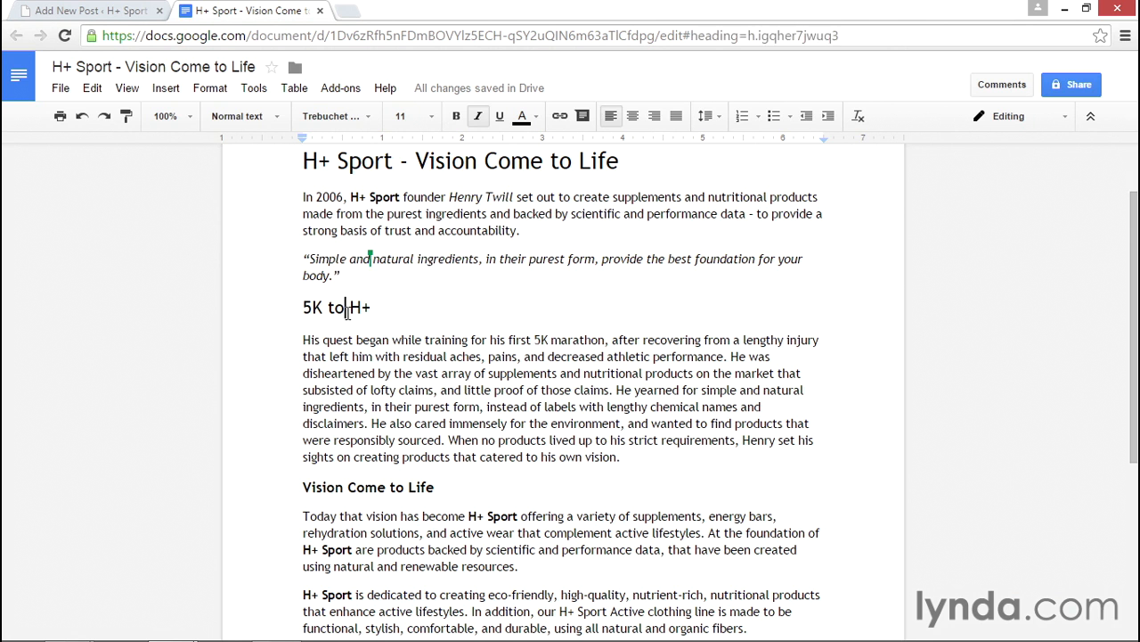
left_click(493, 516)
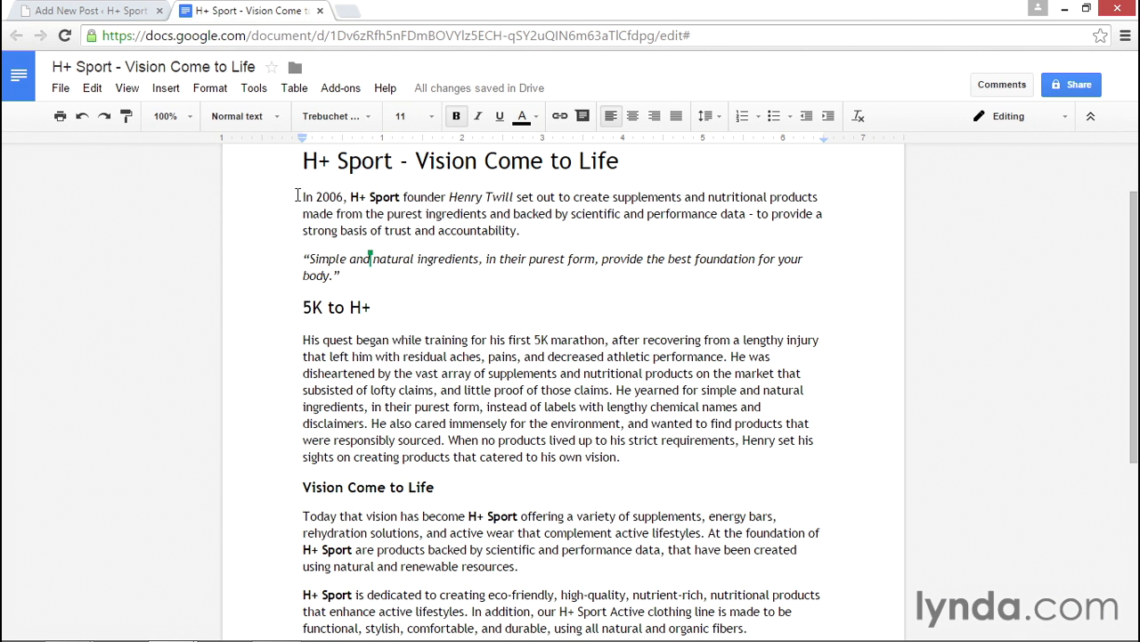
- Select the Docs article from 'In 2006' onward, then select the existing WordPress body text
left_click_drag(303, 197, 748, 503)
left_click(112, 12)
left_click(416, 412)
left_click_drag(398, 431, 177, 307)
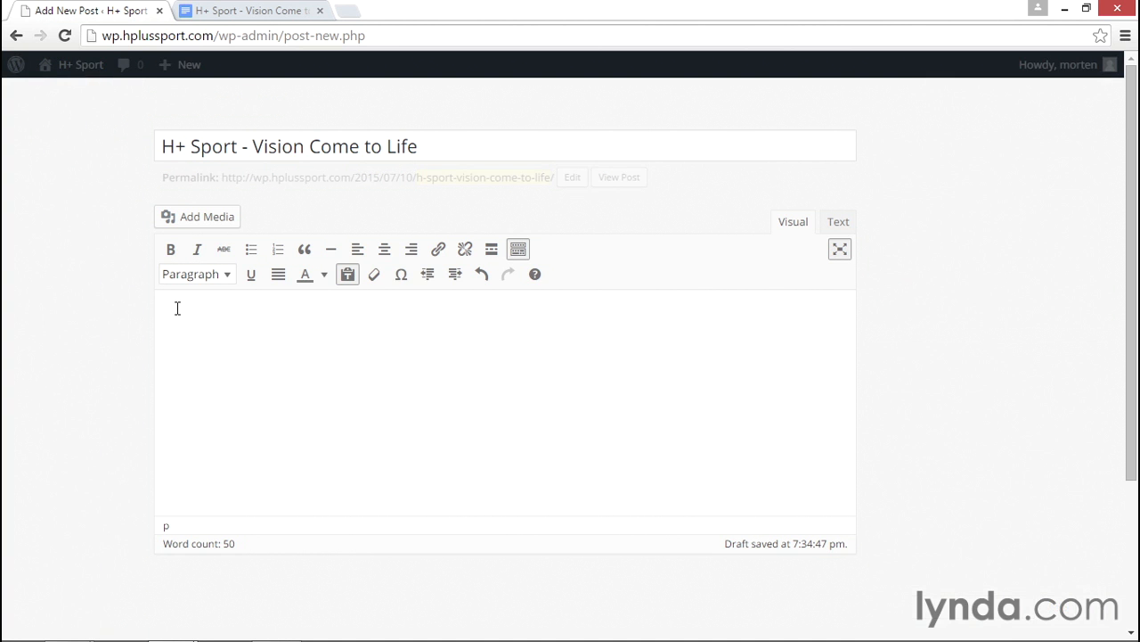
- Paste the article as plain text and put '5K to H+' in its own paragraph
left_click(348, 276)
key("ctrl+v")
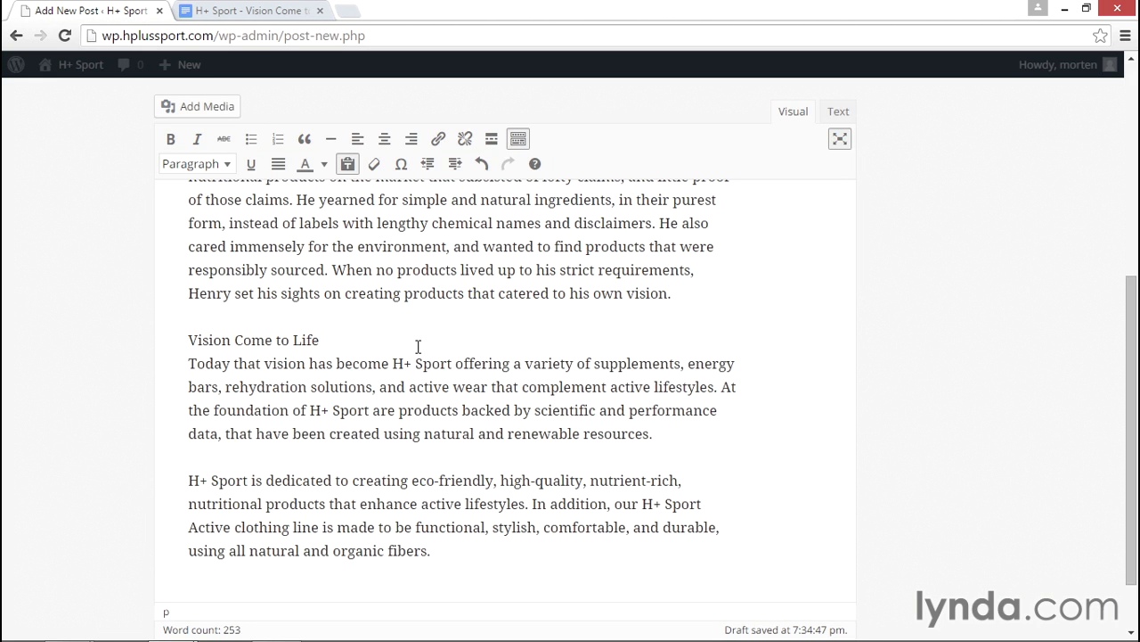
scroll(418, 346, "up", 5)
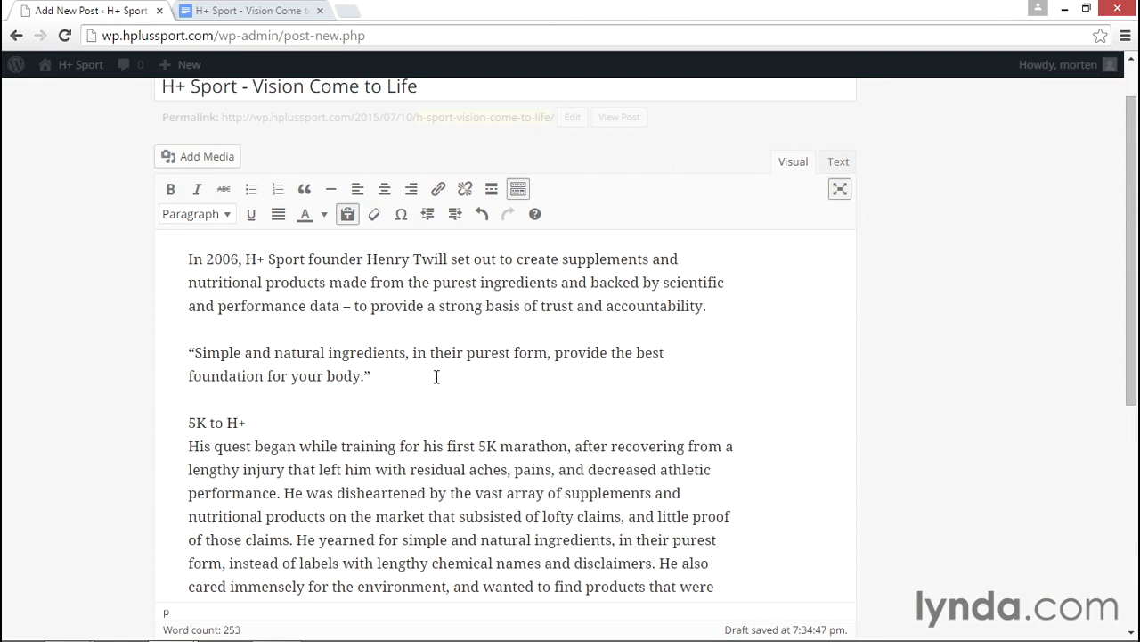
left_click(264, 423)
key("Delete")
key("Return")
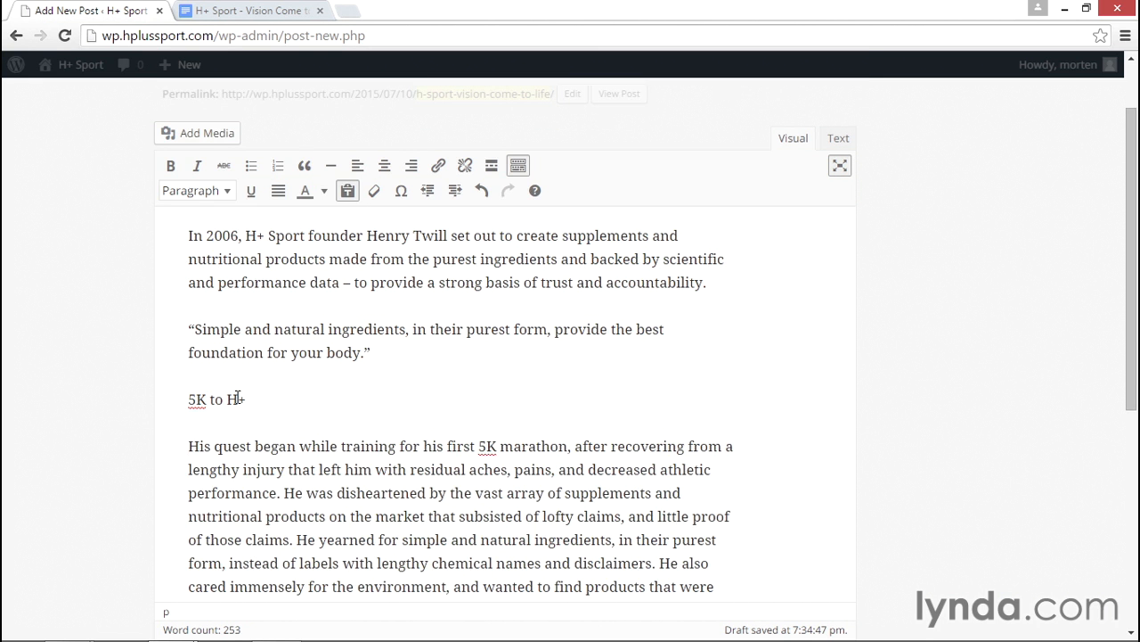
- Put 'Vision Come to Life' in its own paragraph, turn plain-text pasting off, and go to Docs
scroll(294, 428, "down", 3)
left_click(328, 449)
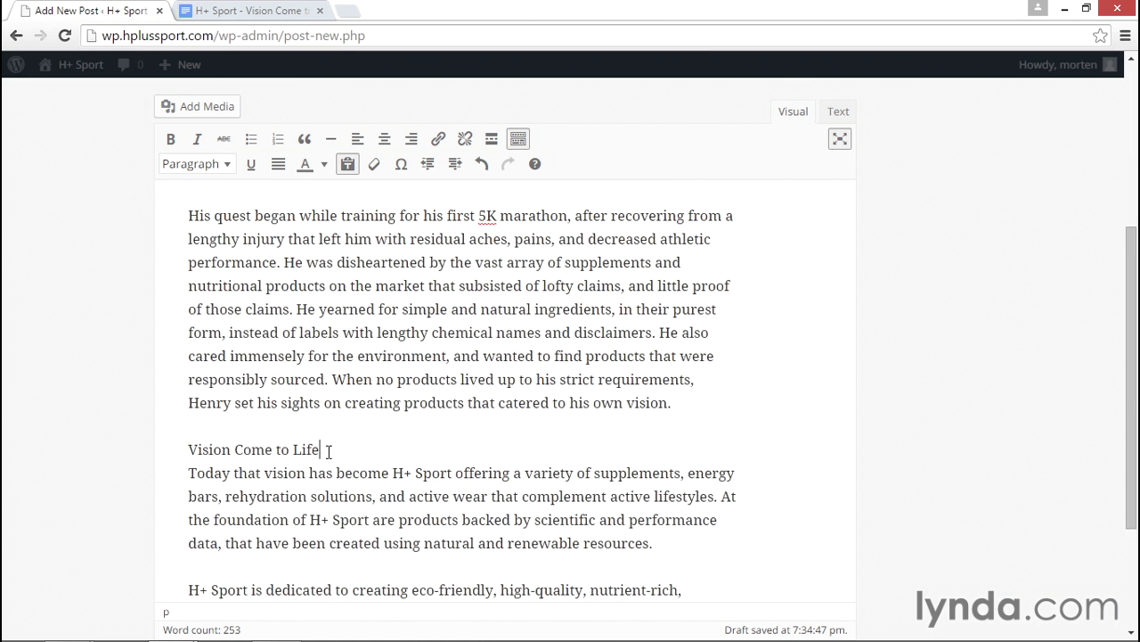
key("Delete")
key("Return")
scroll(329, 451, "up", 5)
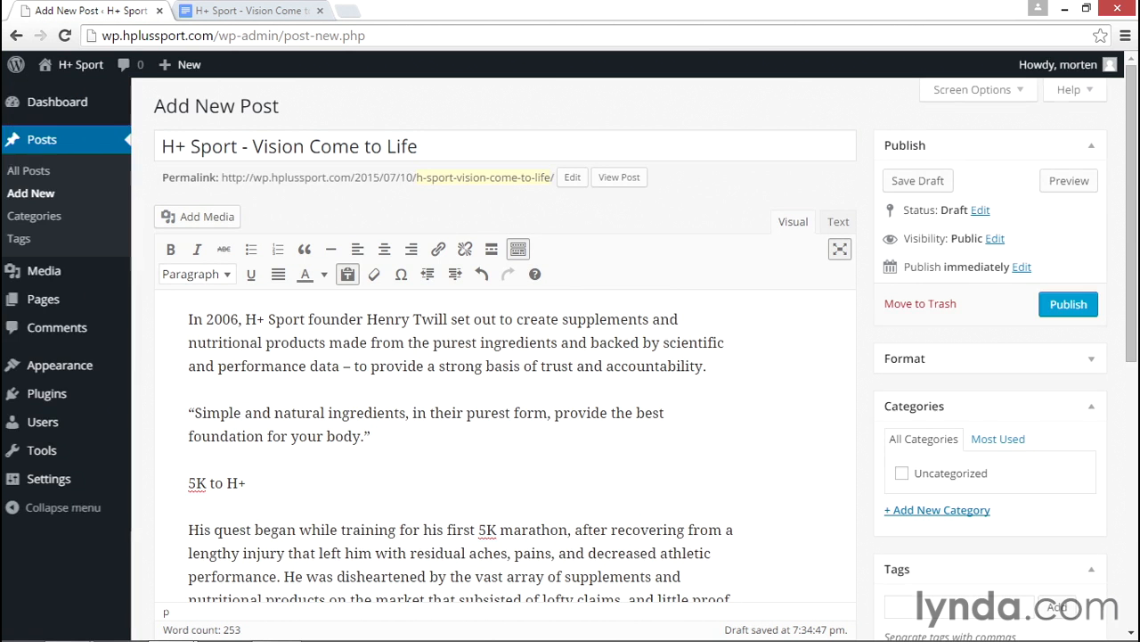
left_click(670, 482)
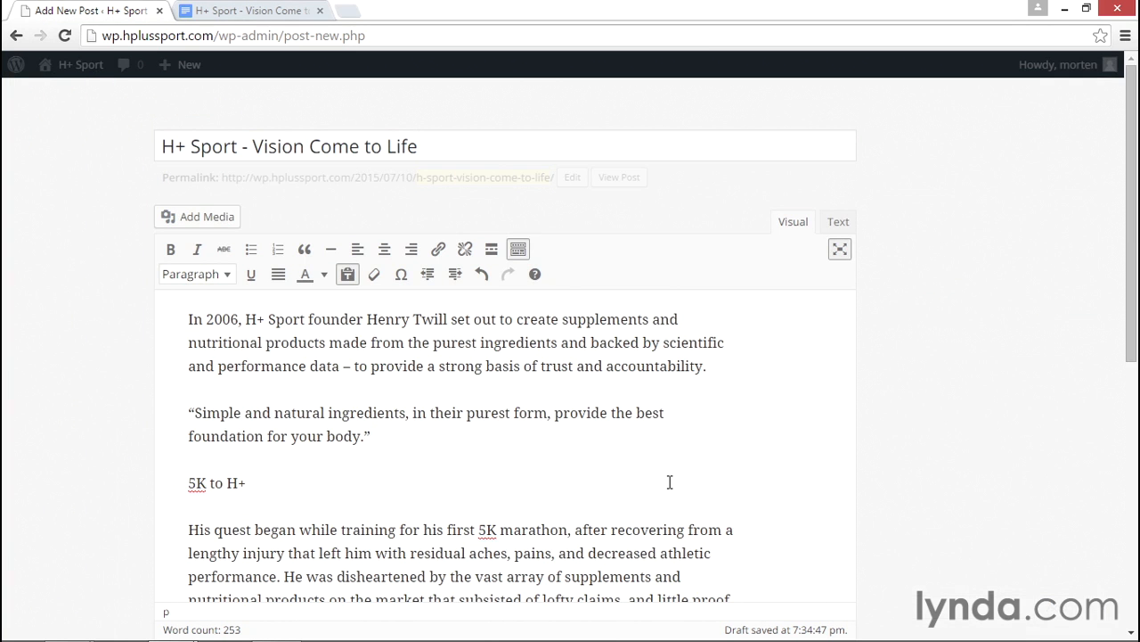
left_click(348, 276)
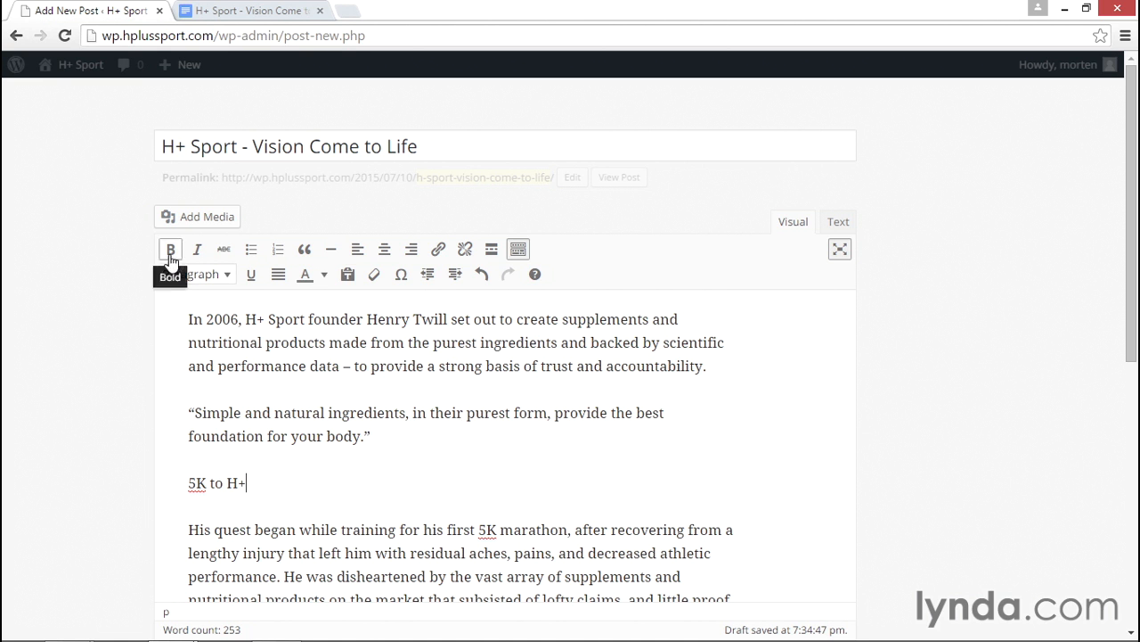
key("ctrl+Tab")
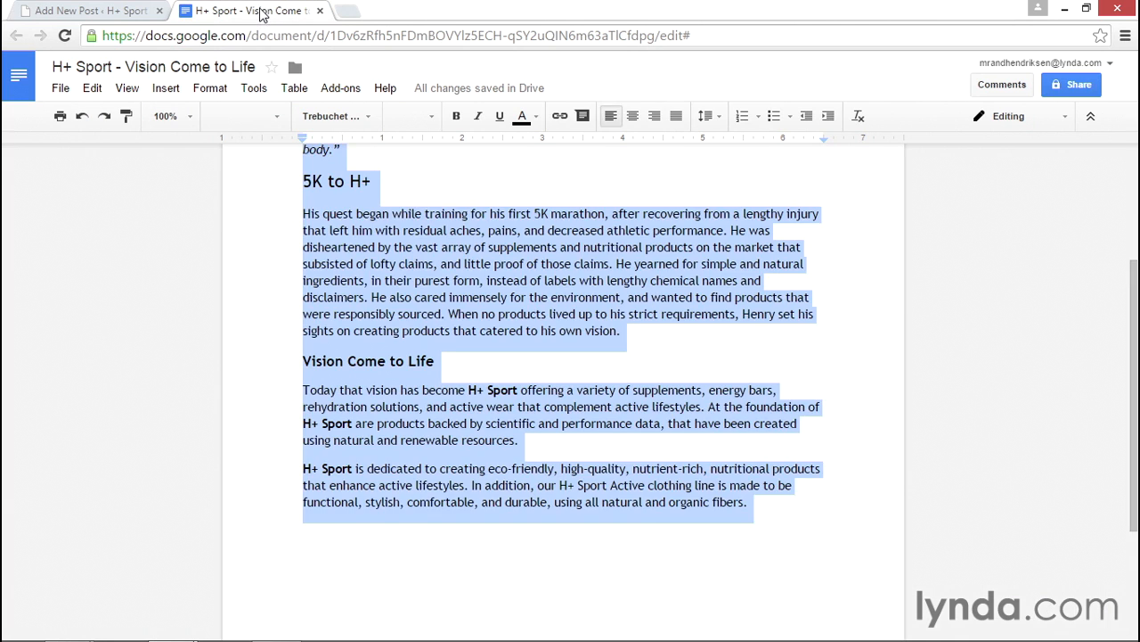
- Recheck the italic founder name in Google Docs, then return to the WordPress 'Add New Post' tab
left_click(469, 286)
scroll(469, 287, "up", 3)
left_click(492, 286)
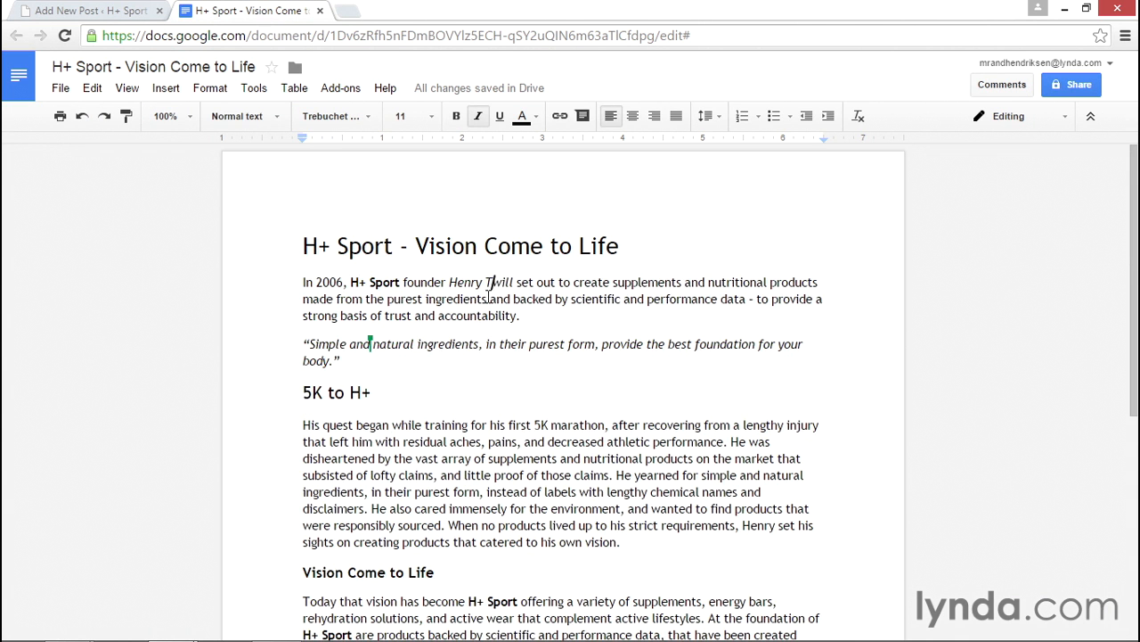
left_click(123, 15)
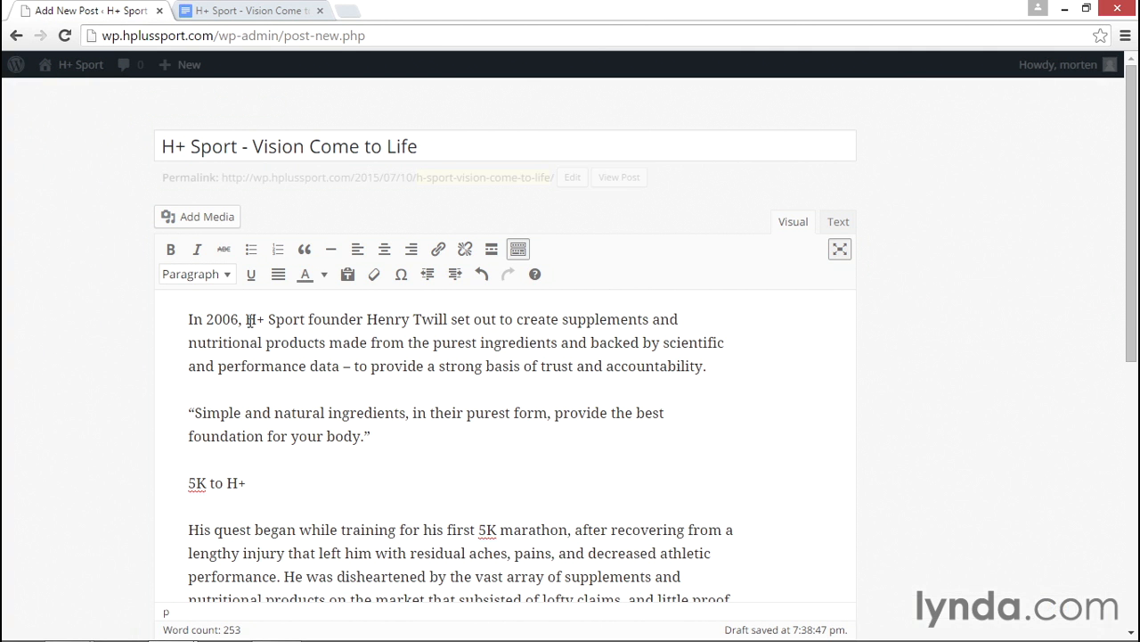
- Make 'H+ Sport' bold and the founder's name italic in the opening paragraph
left_click_drag(247, 319, 306, 319)
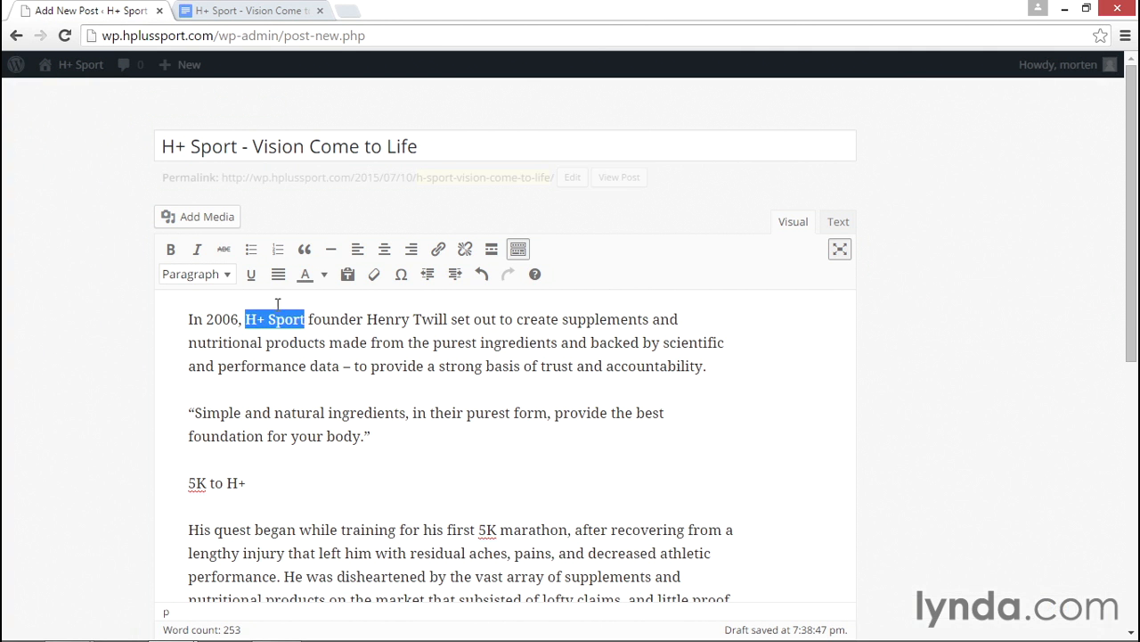
left_click(170, 248)
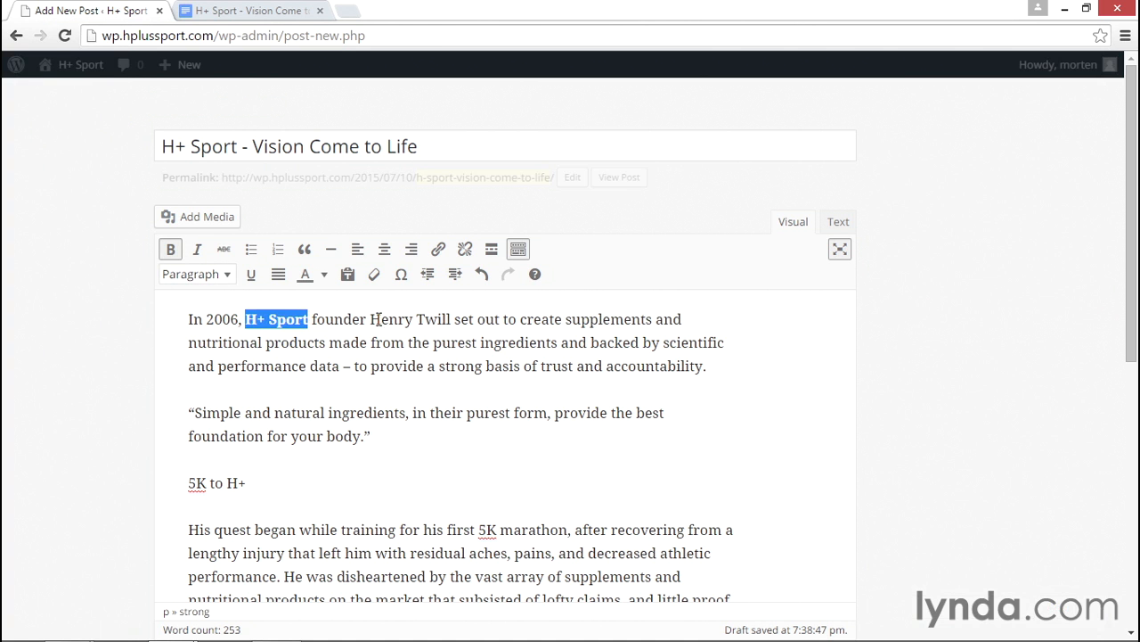
left_click_drag(371, 319, 455, 322)
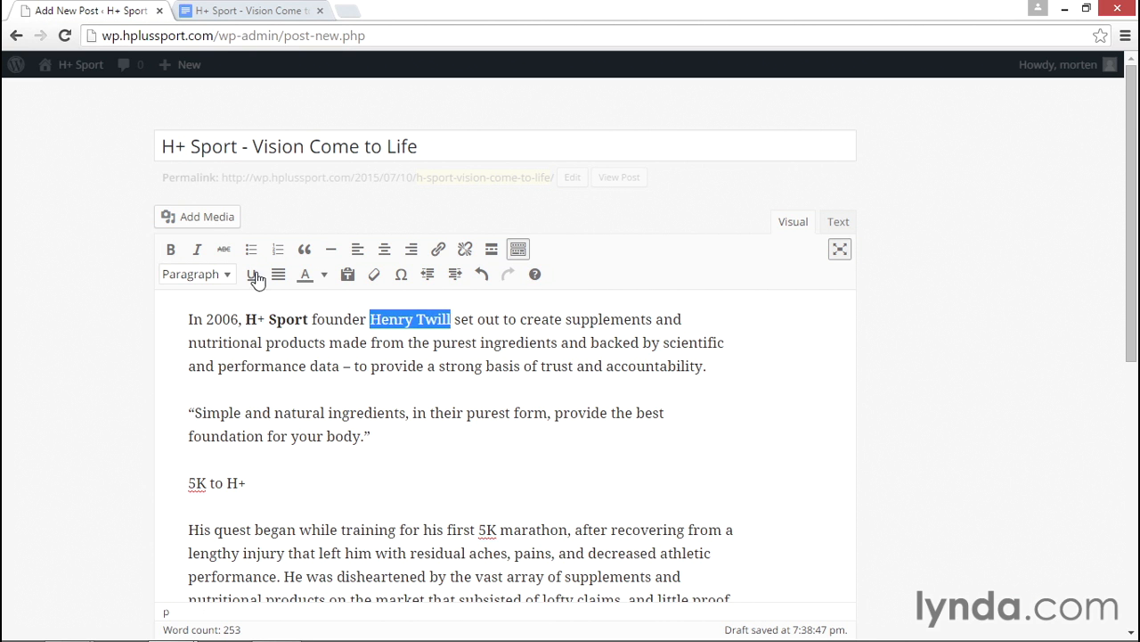
left_click(198, 251)
left_click(510, 412)
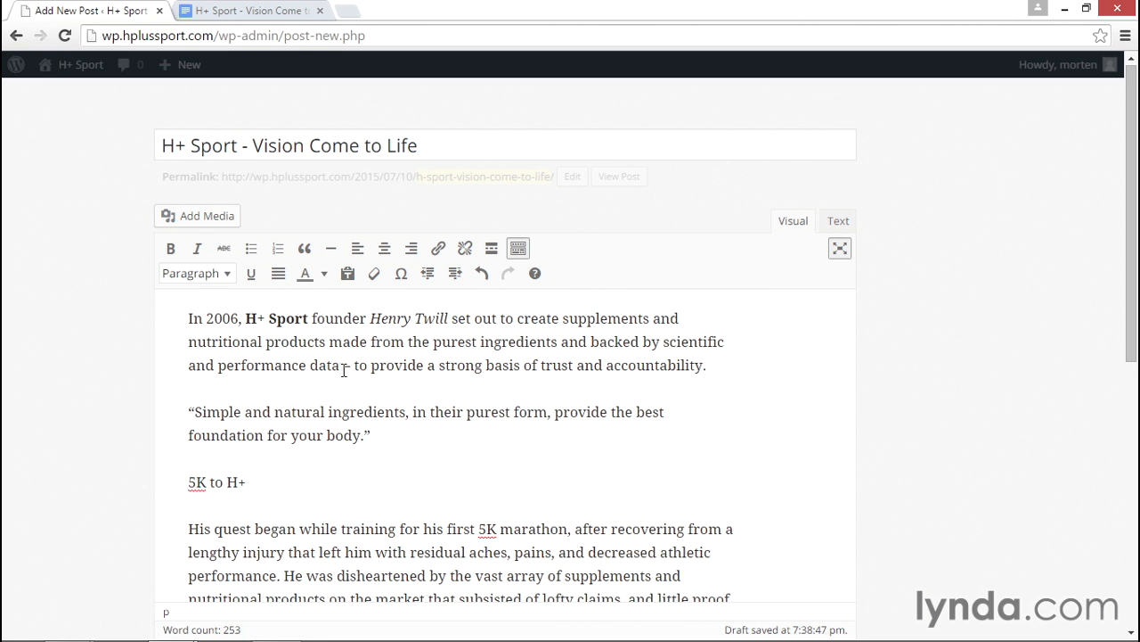
- Try strikethrough on the trust and accountability phrase, undo it, and add an empty paragraph after the quote
left_click_drag(352, 367, 705, 365)
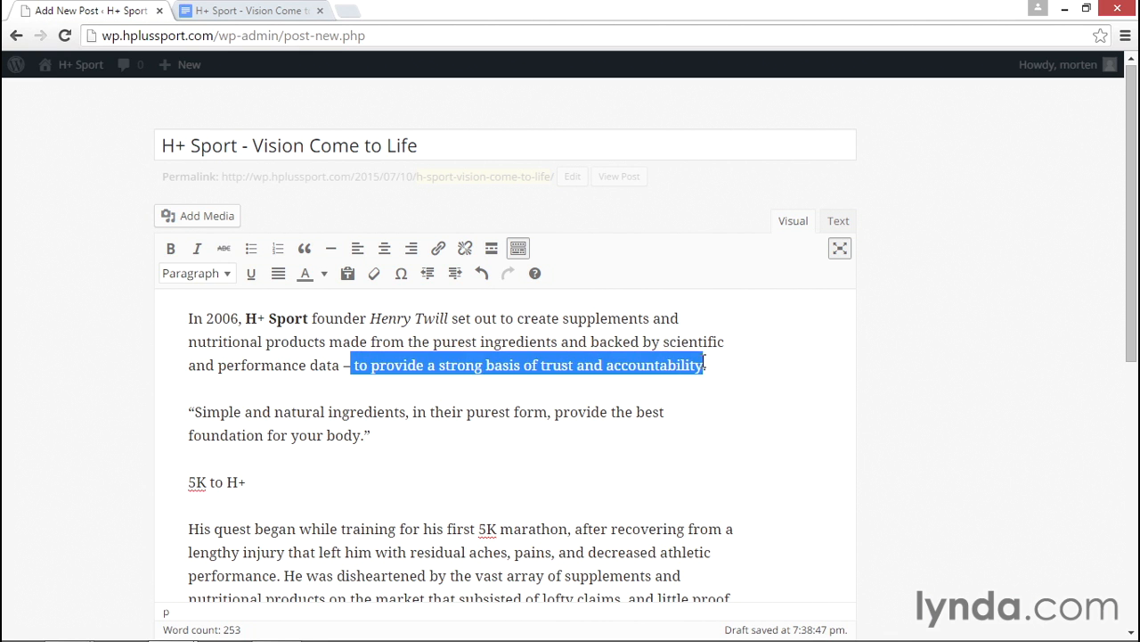
left_click(224, 248)
left_click(728, 416)
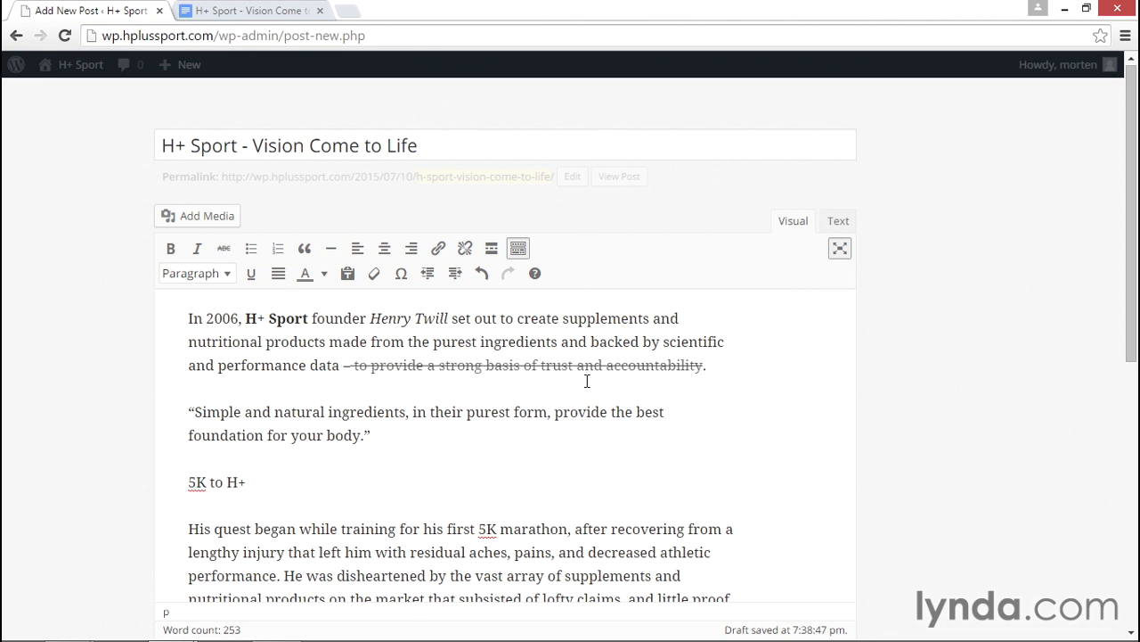
key("ctrl+z")
left_click(586, 411)
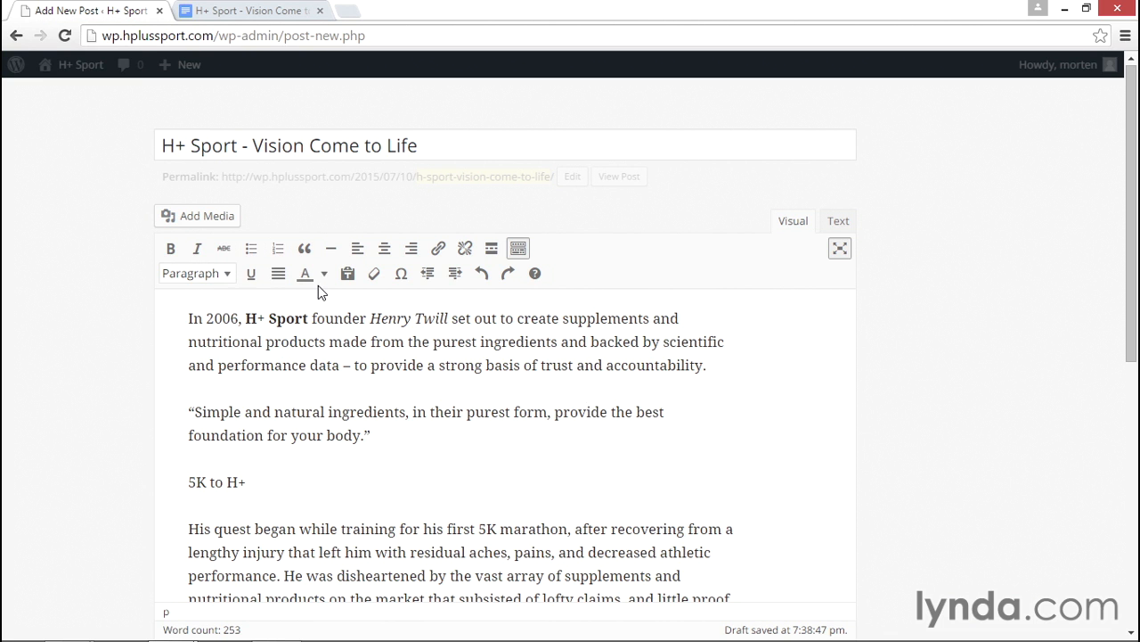
left_click(407, 428)
key("Return")
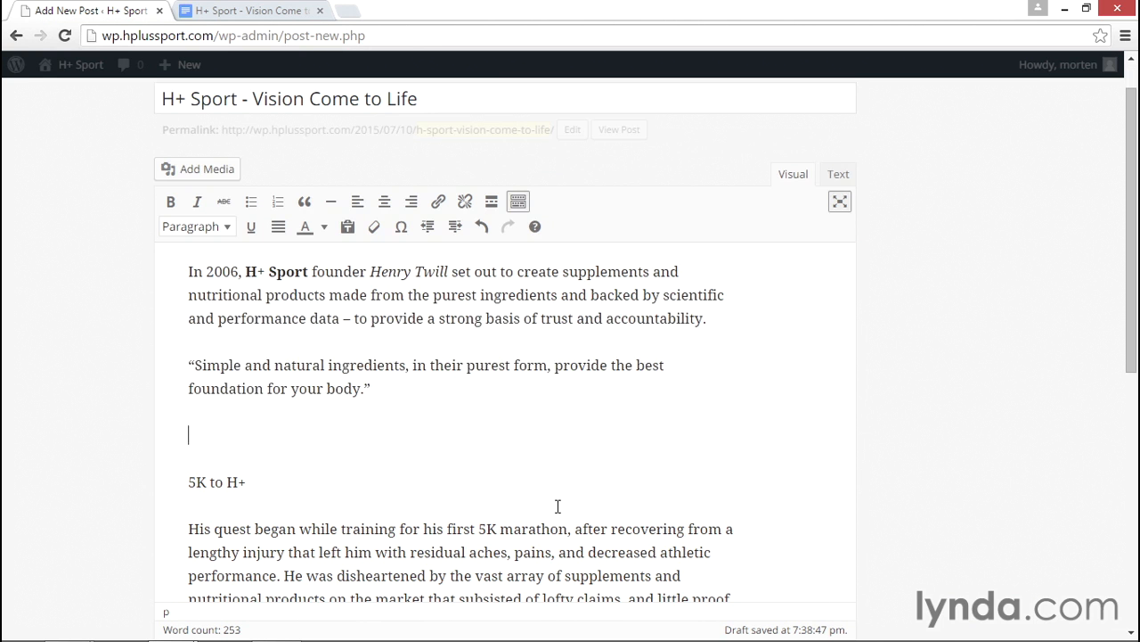
- Create a bulleted list with 'Bullet one', 'bullet two' and 'bullet three'
left_click(250, 201)
type("Bullet one")
key("Return")
type("bullet two")
key("Return")
type("bulle")
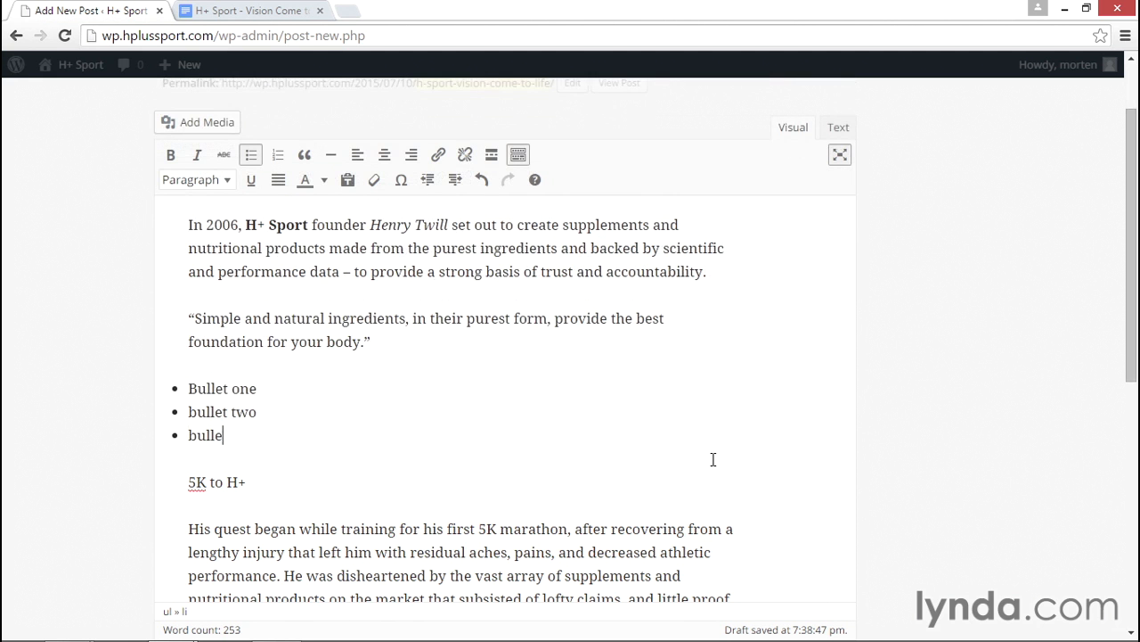
type("t three")
key("Return")
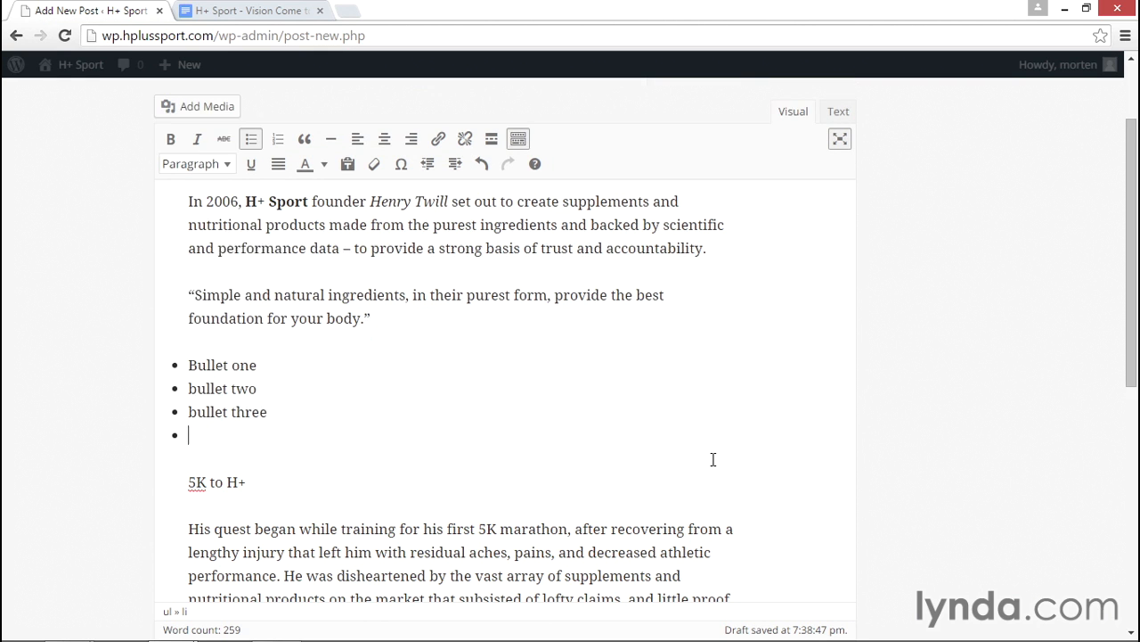
key("Return")
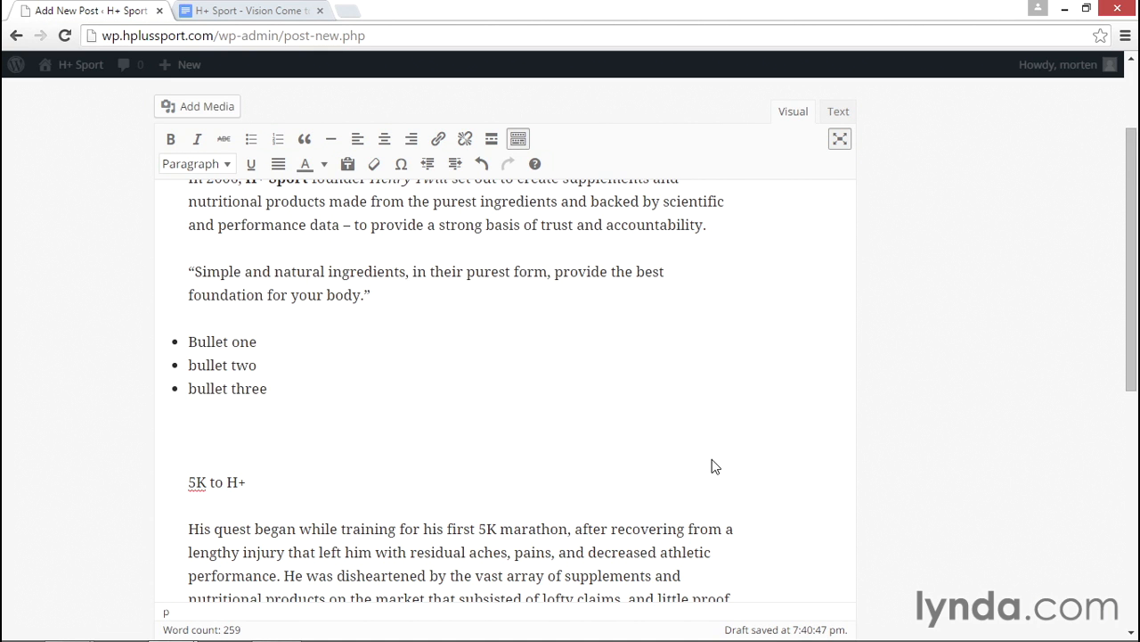
- Add a numbered list 'Numbered item one, two, three, five', ending it with a plain paragraph
left_click(277, 140)
type("Numbered")
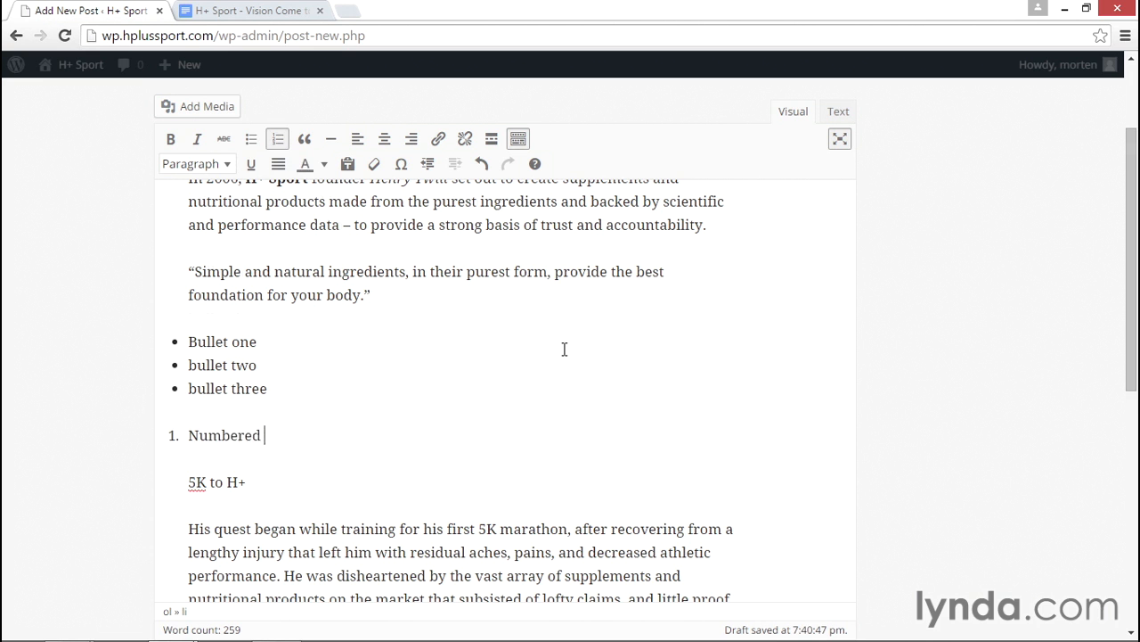
type("ve")
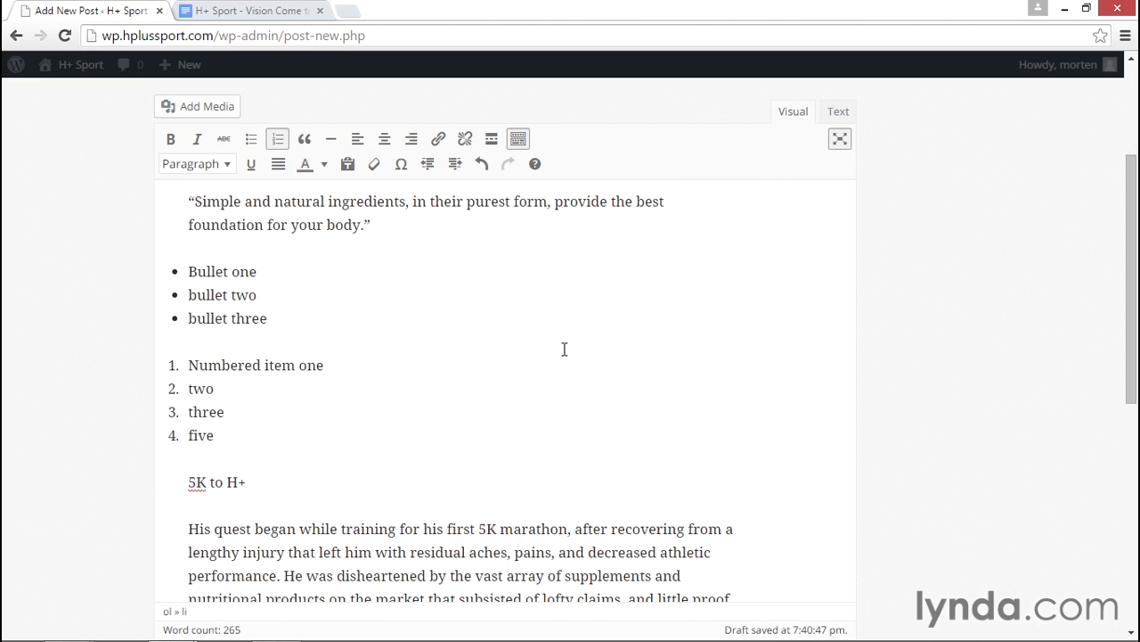
key("Return")
key("Return")
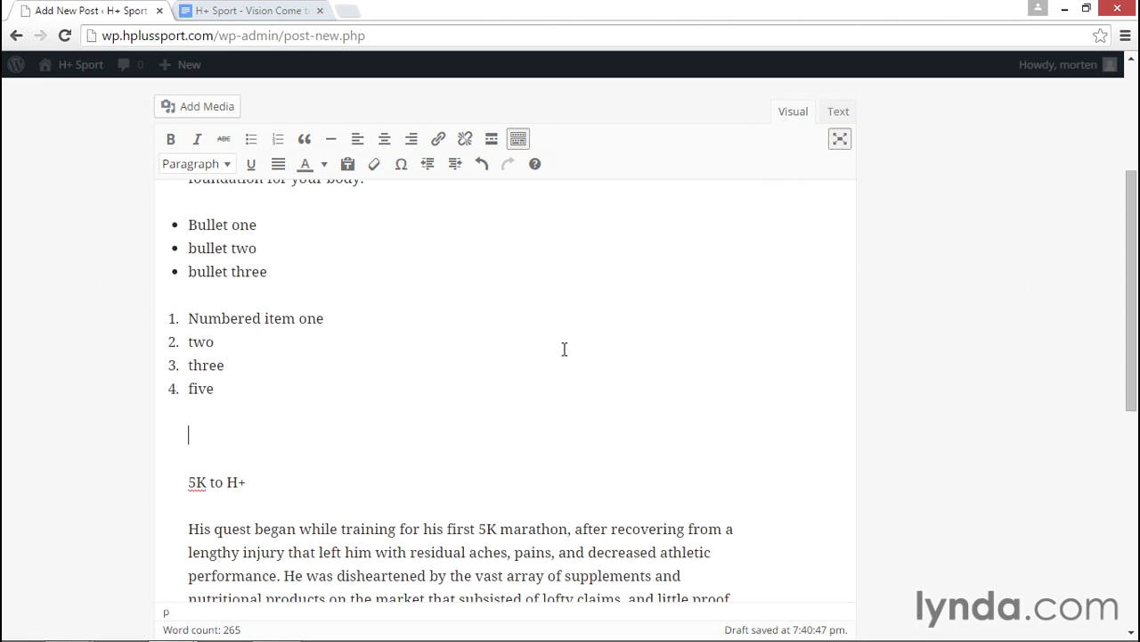
left_click(229, 269)
- Convert the bullets to numbered items, then select and delete both sample lists
left_click(278, 139)
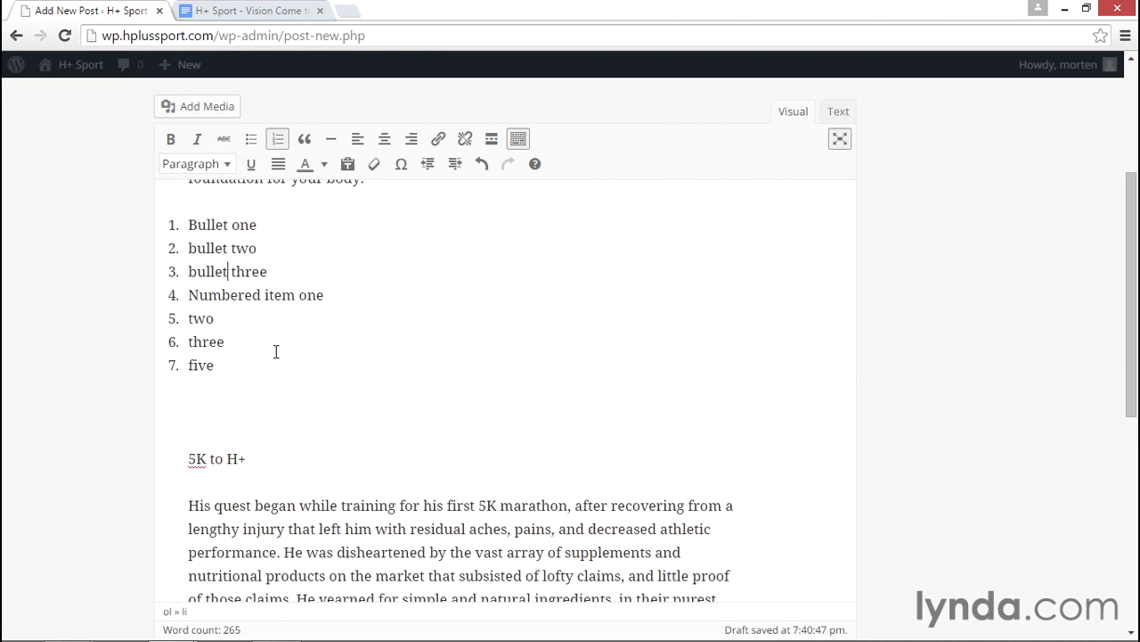
scroll(277, 356, "up", 1)
left_click_drag(250, 481, 175, 303)
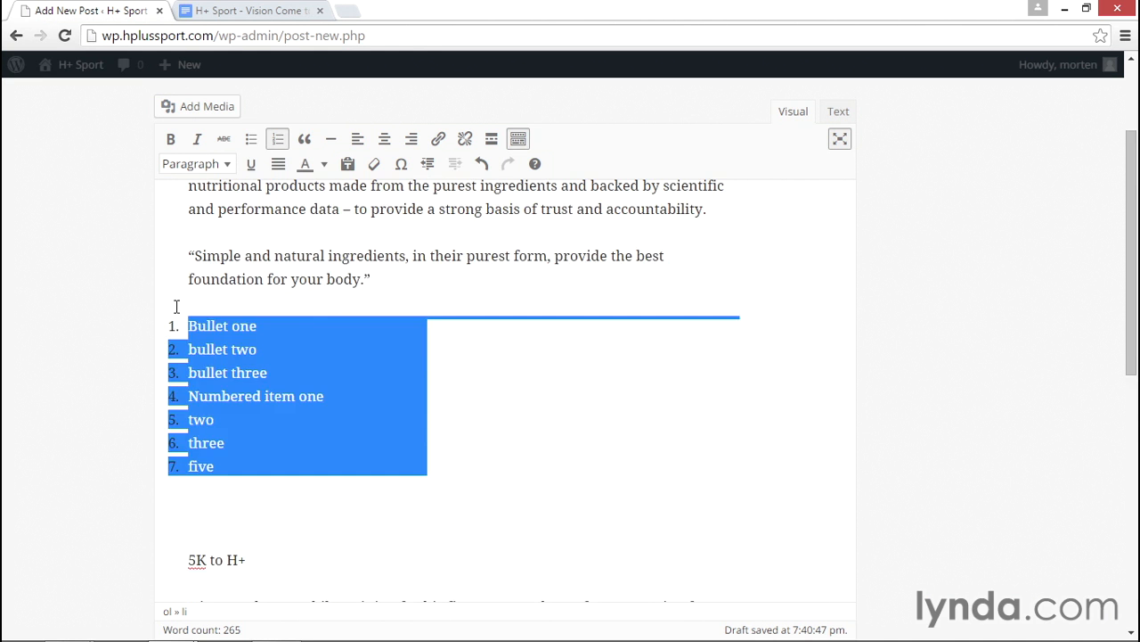
key("BackSpace")
scroll(409, 360, "up", 2)
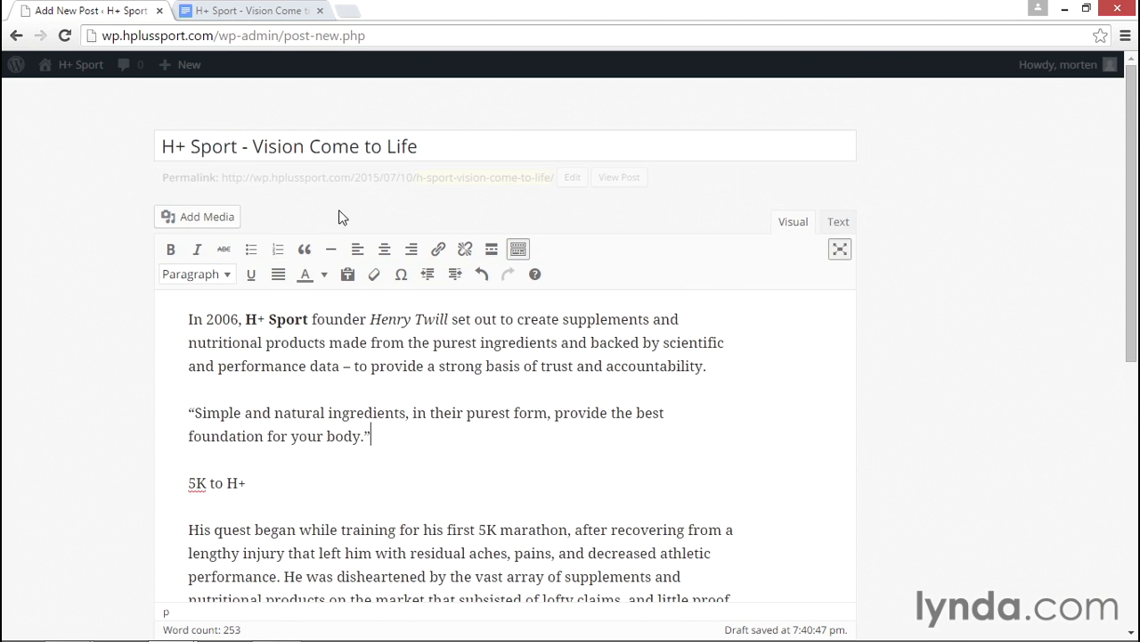
left_click(253, 11)
left_click(406, 379)
left_click(406, 347)
left_click_drag(367, 365, 312, 327)
left_click(334, 361)
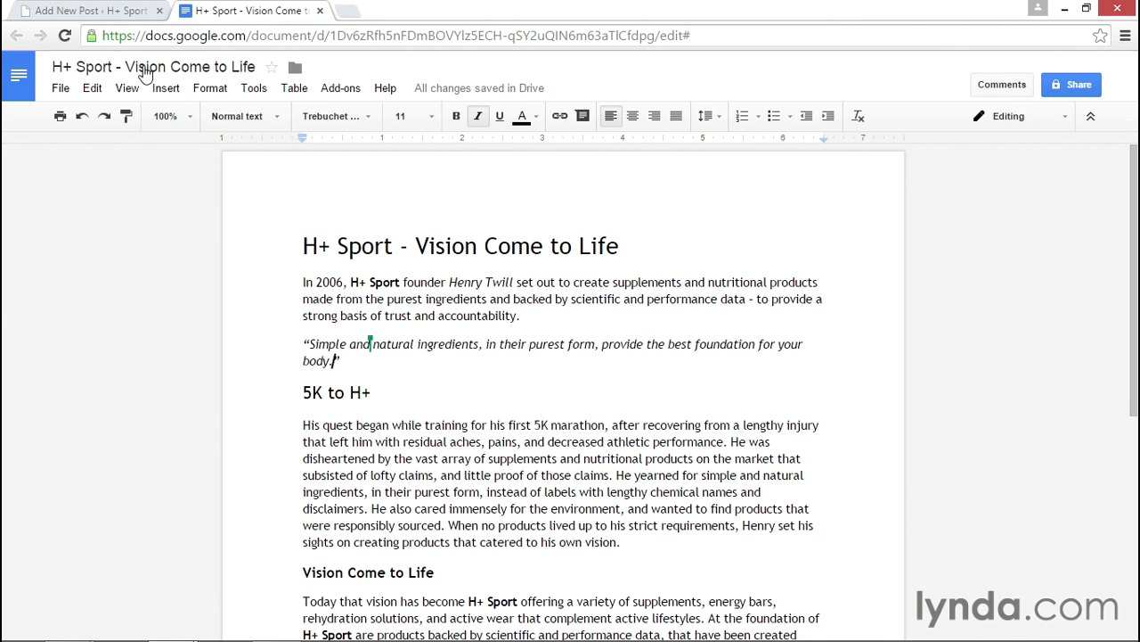
left_click(129, 13)
left_click(272, 490)
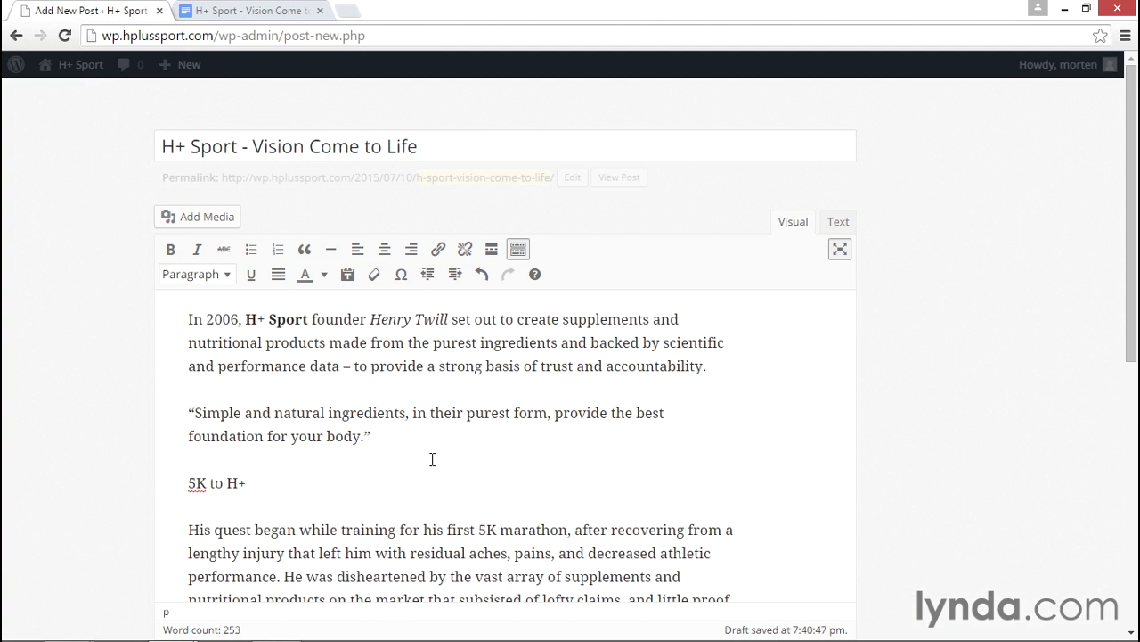
left_click(332, 412)
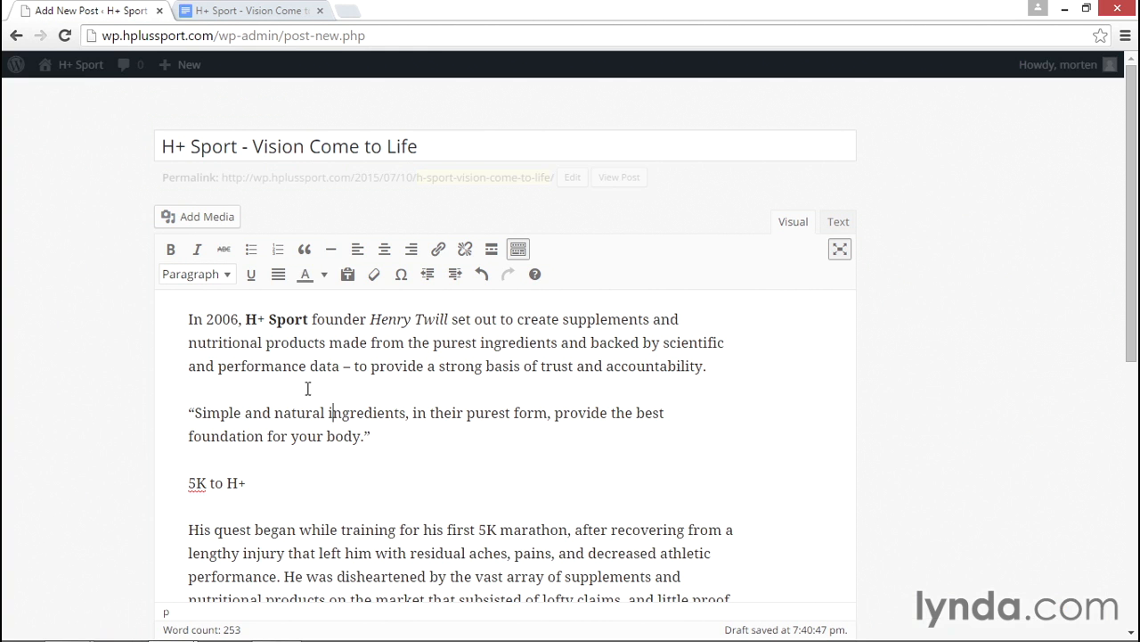
- Format the Simple and natural ingredients quote as a blockquote, without a trailing empty line
left_click(305, 252)
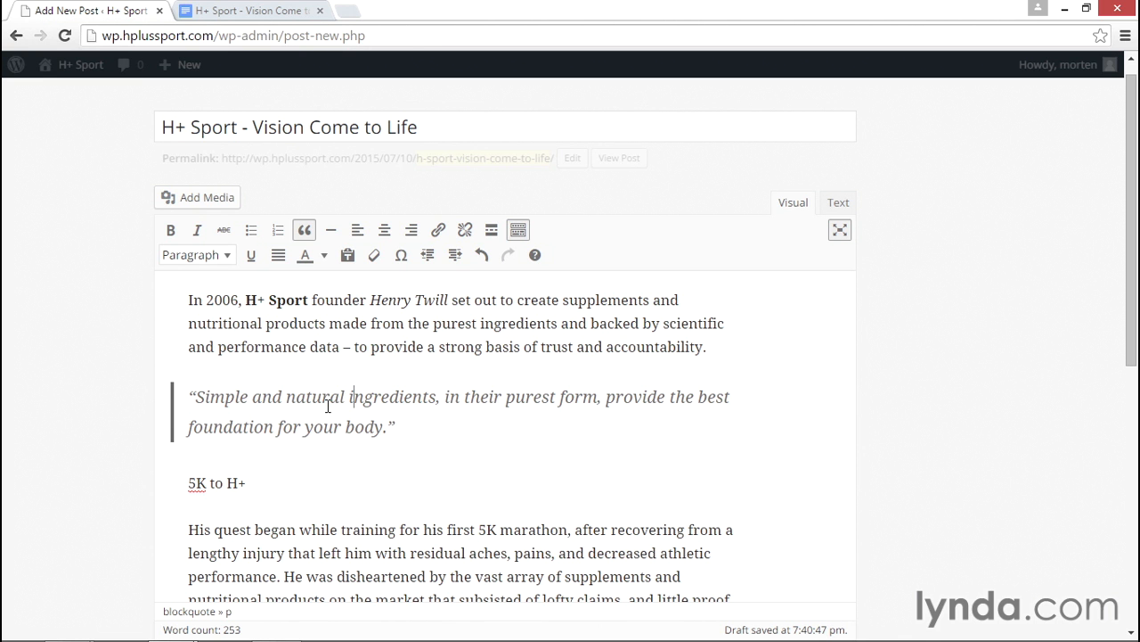
left_click(467, 450)
key("Return")
key("BackSpace")
- Insert an empty plain paragraph just above the 5K to H+ line
key("Down")
key("Home")
key("Return")
key("Up")
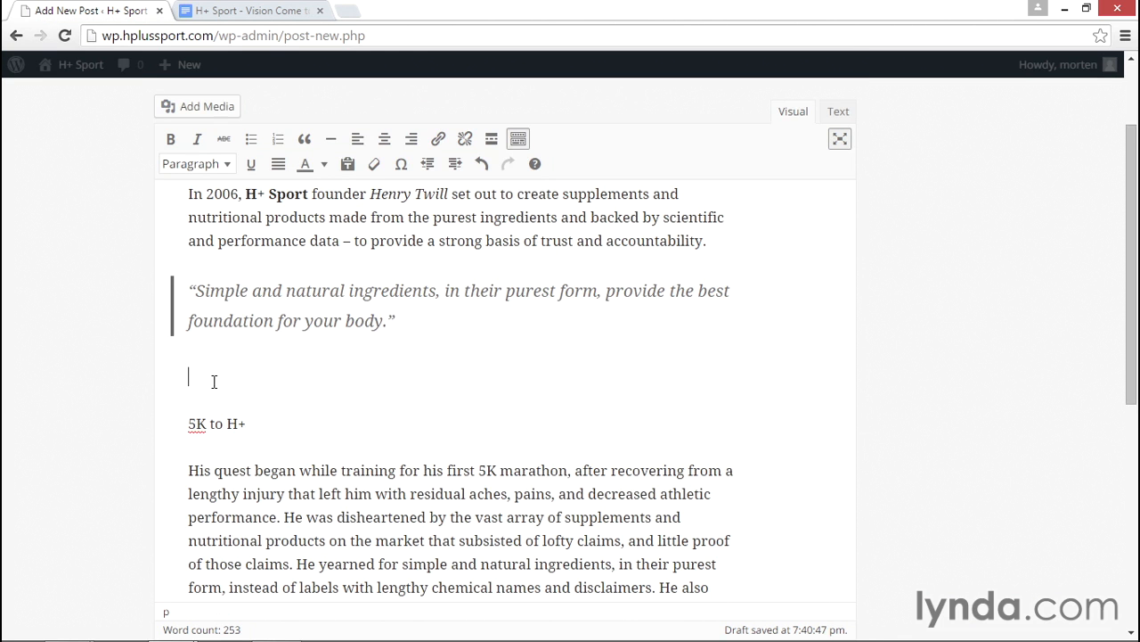
- Add a horizontal line below the quote, then delete it again
left_click(330, 138)
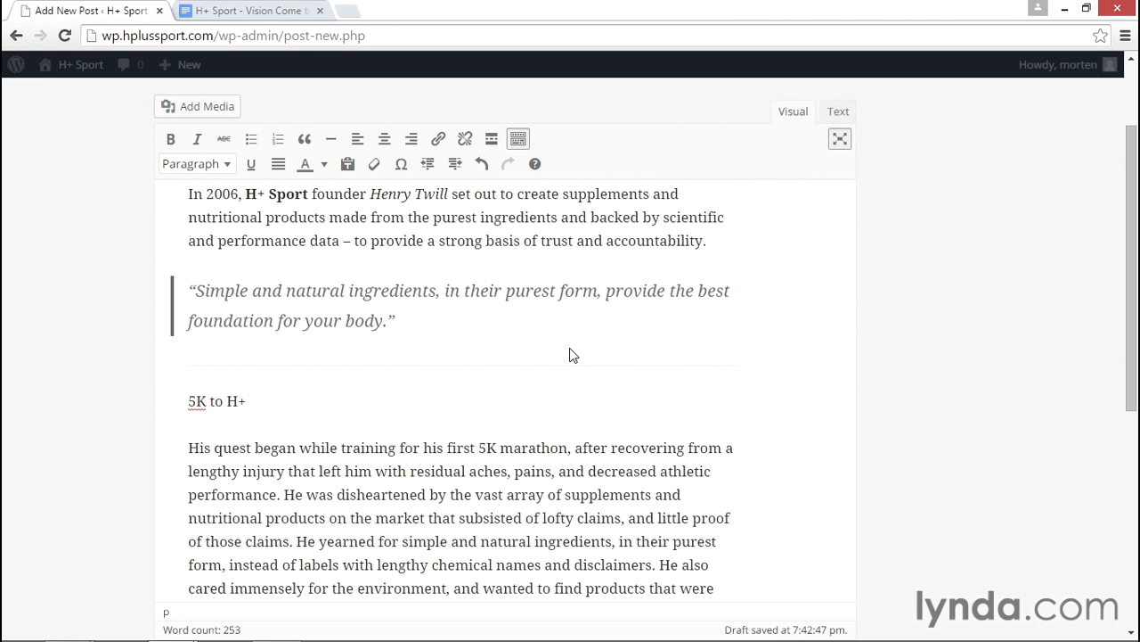
key("BackSpace")
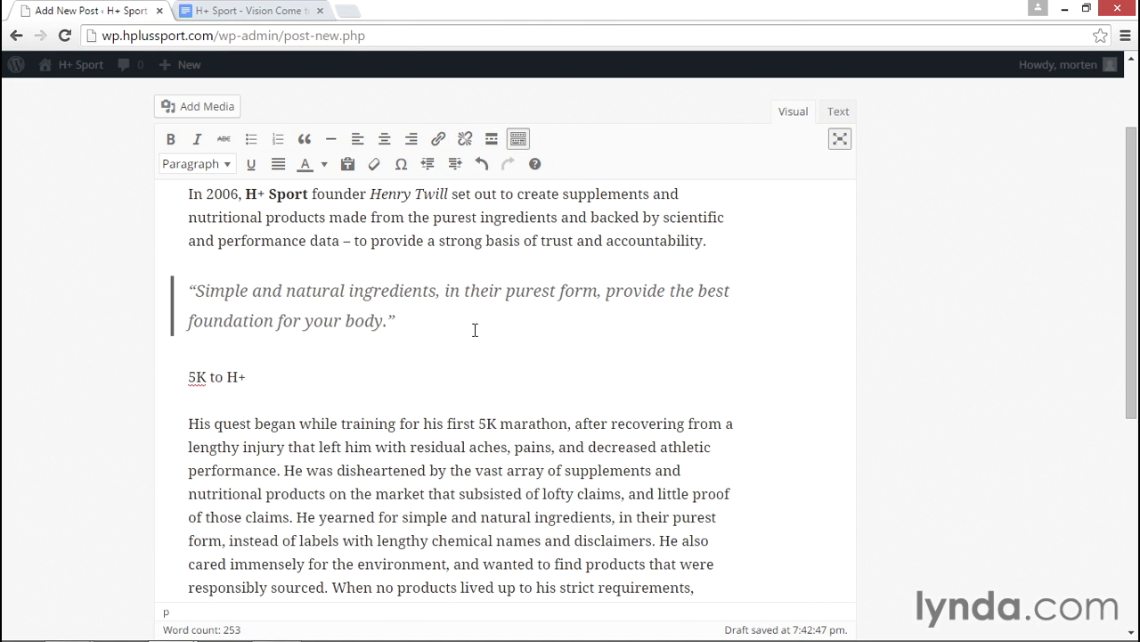
- Add an empty line before 5K to H+ and put a Read More break on it
key("Return")
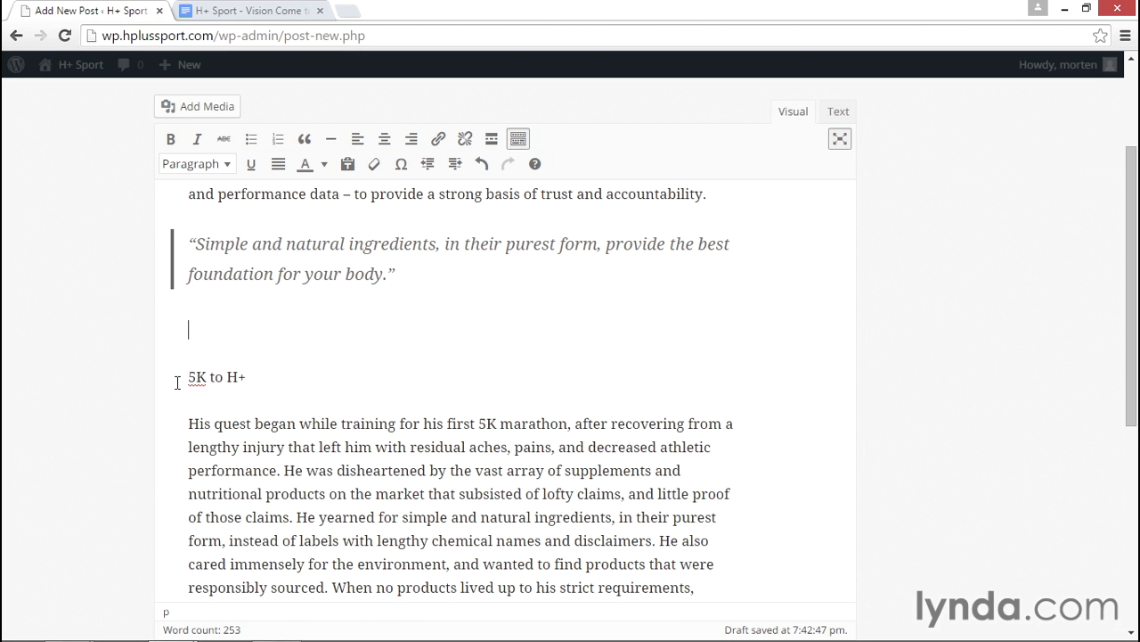
scroll(595, 462, "up", 3)
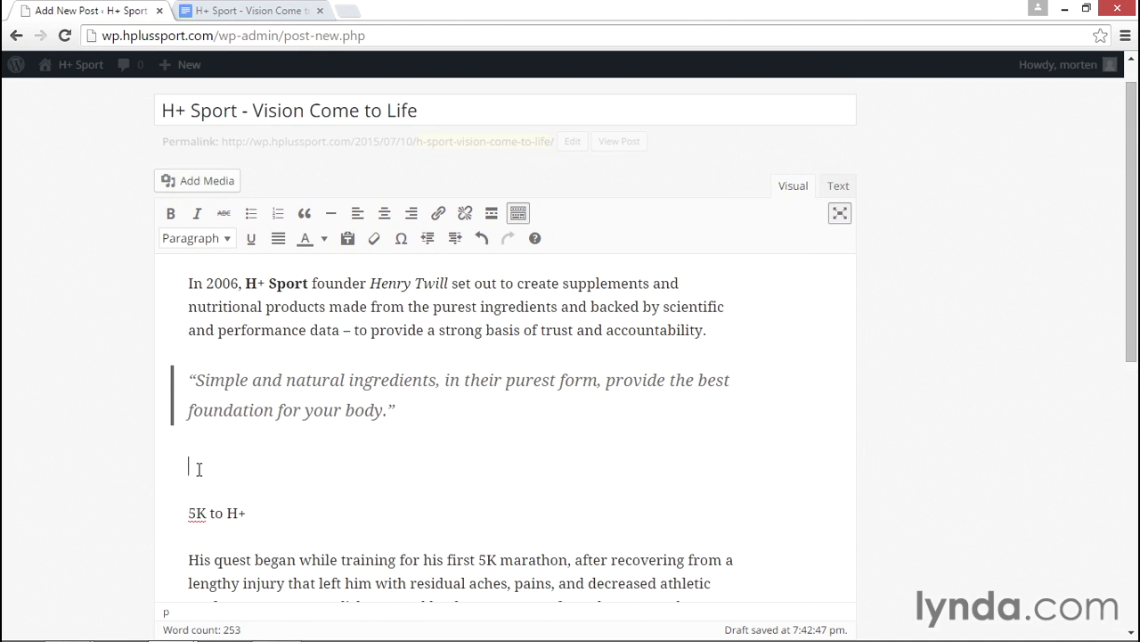
left_click(492, 214)
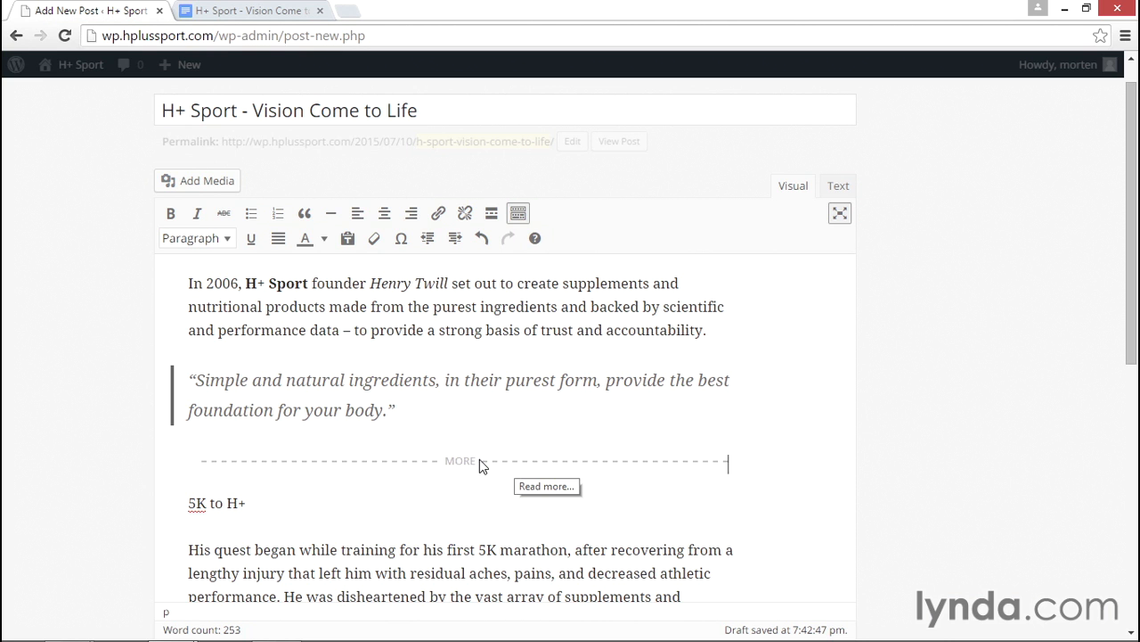
- In the Text view, delete the <!--more--> tag and its empty line, then return to Visual
left_click(838, 187)
left_click_drag(237, 325, 164, 324)
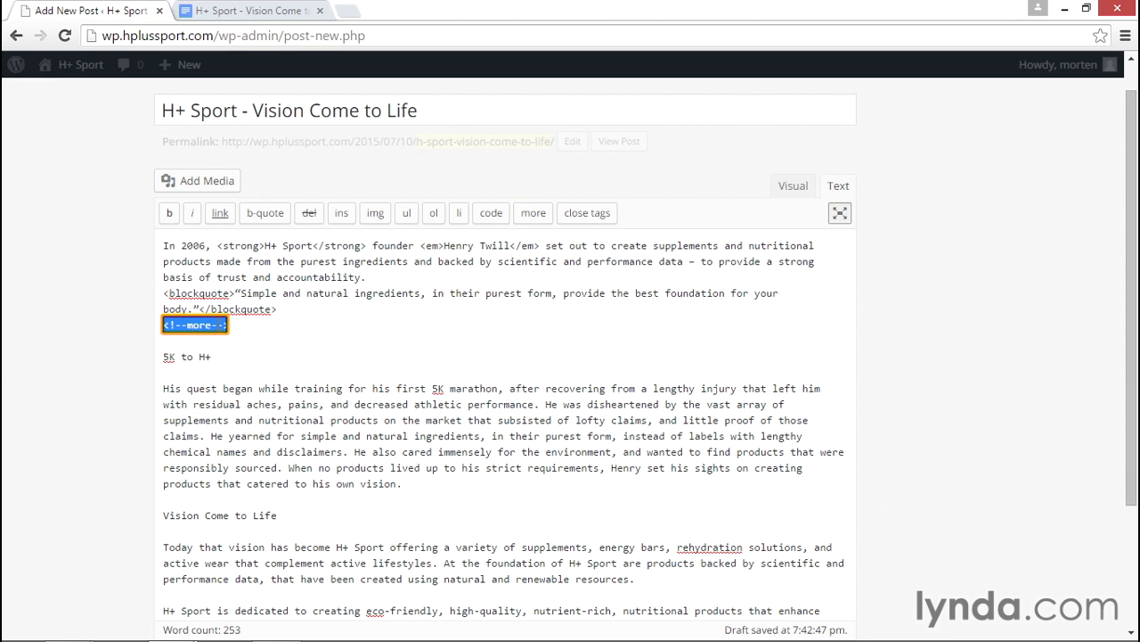
key("BackSpace")
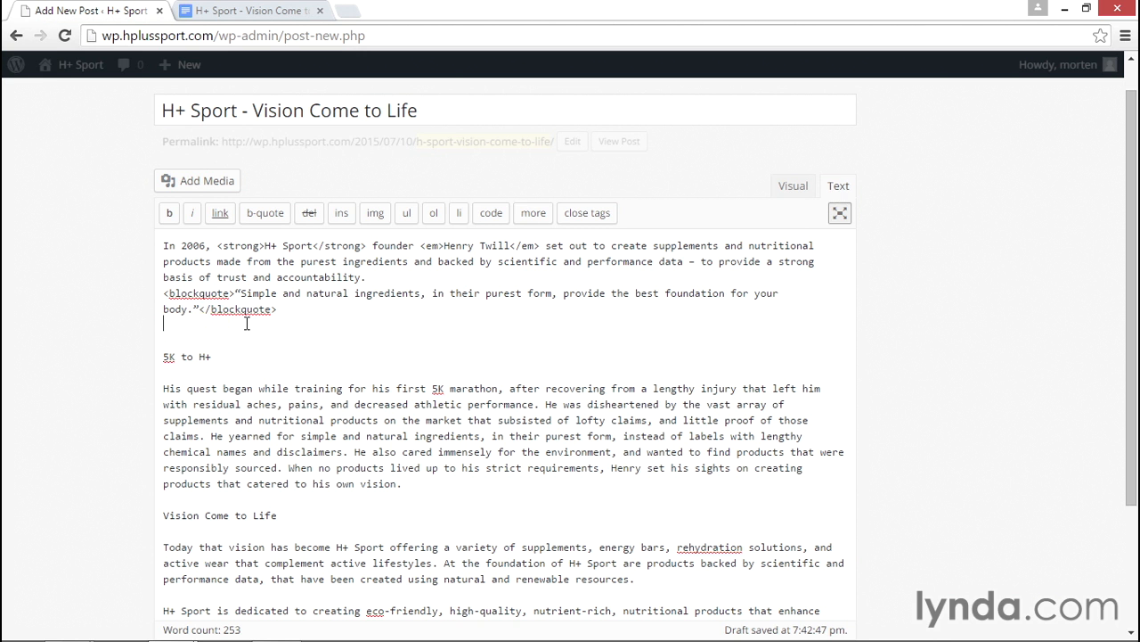
key("BackSpace")
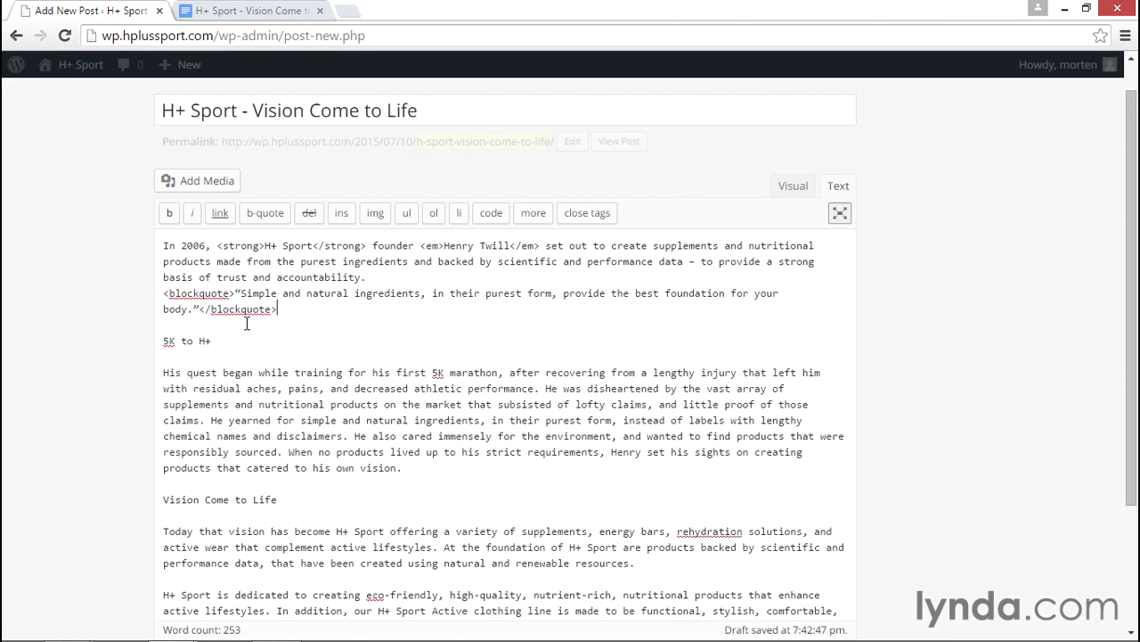
left_click(791, 186)
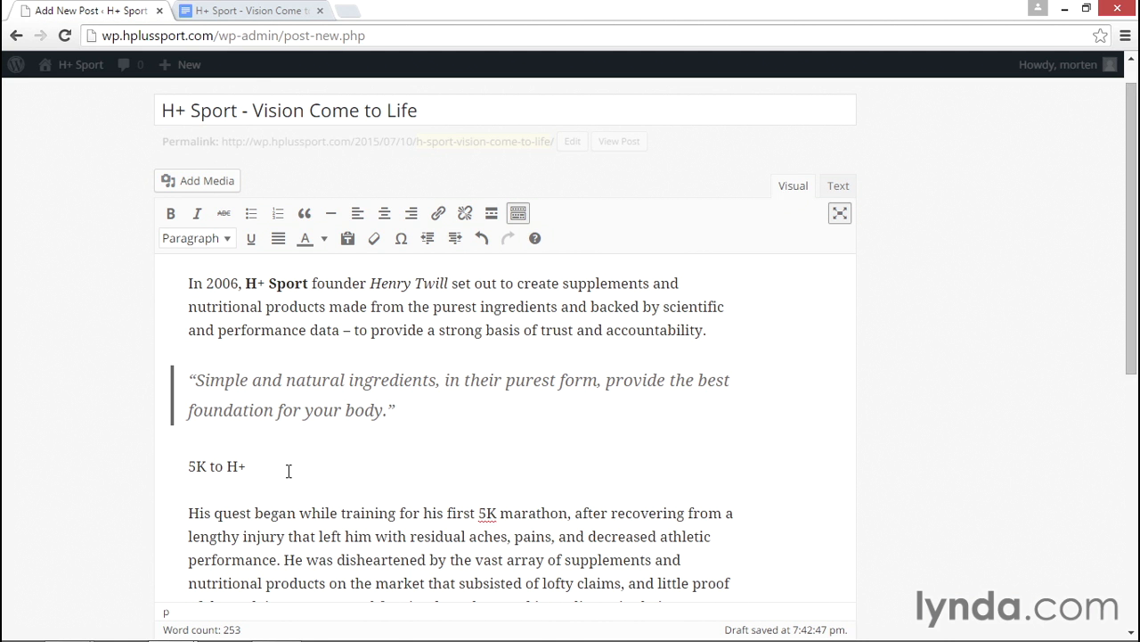
left_click(252, 11)
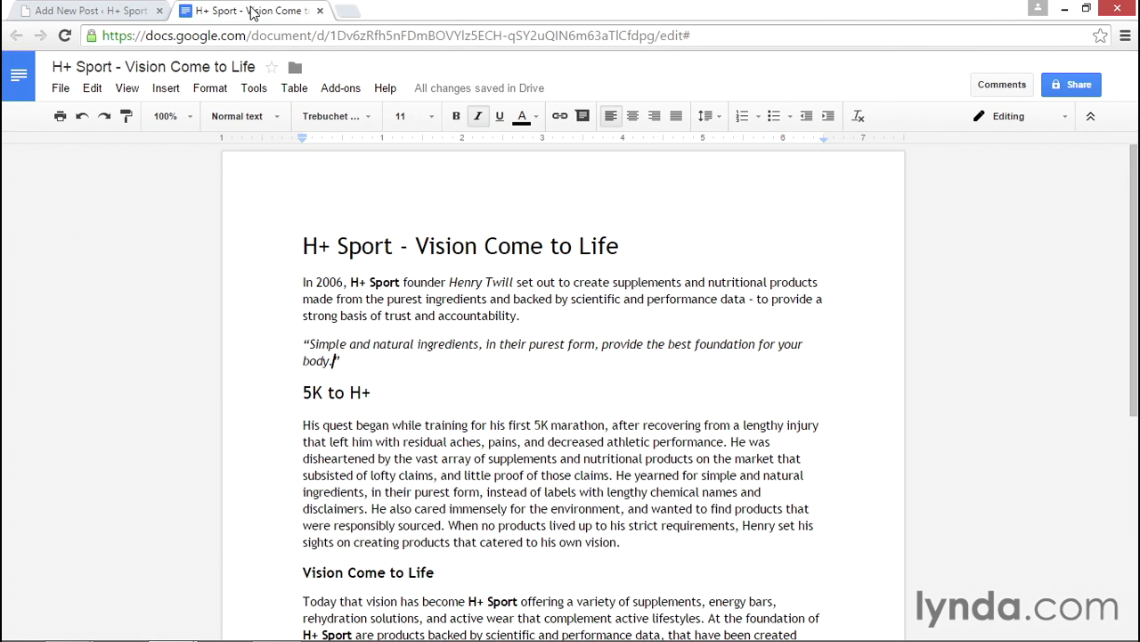
scroll(447, 334, "down", 1)
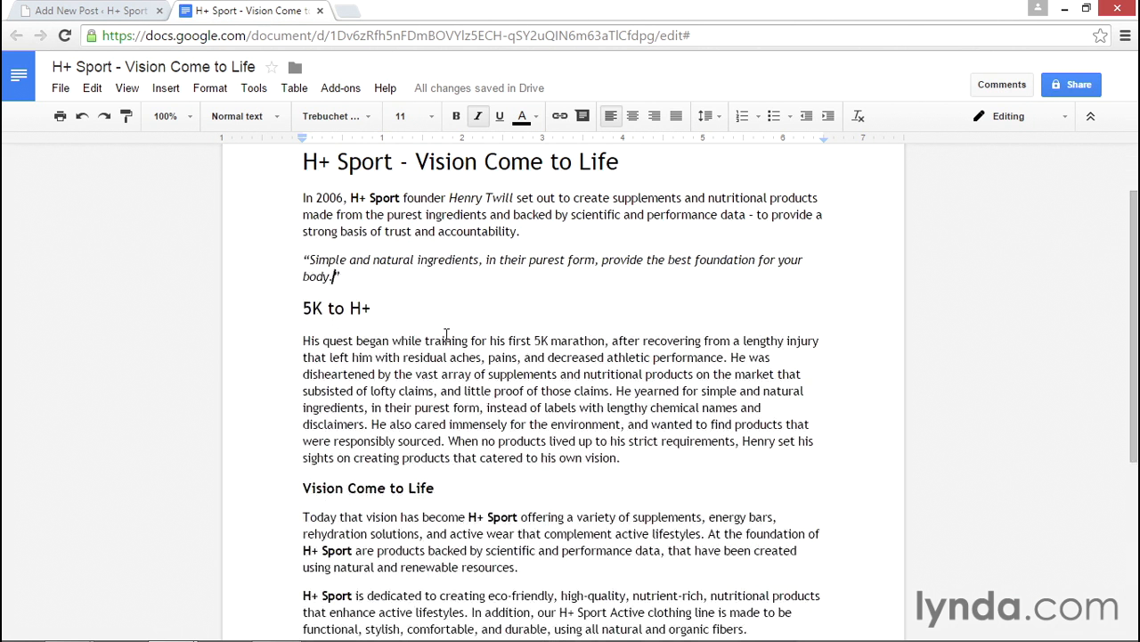
left_click(446, 161)
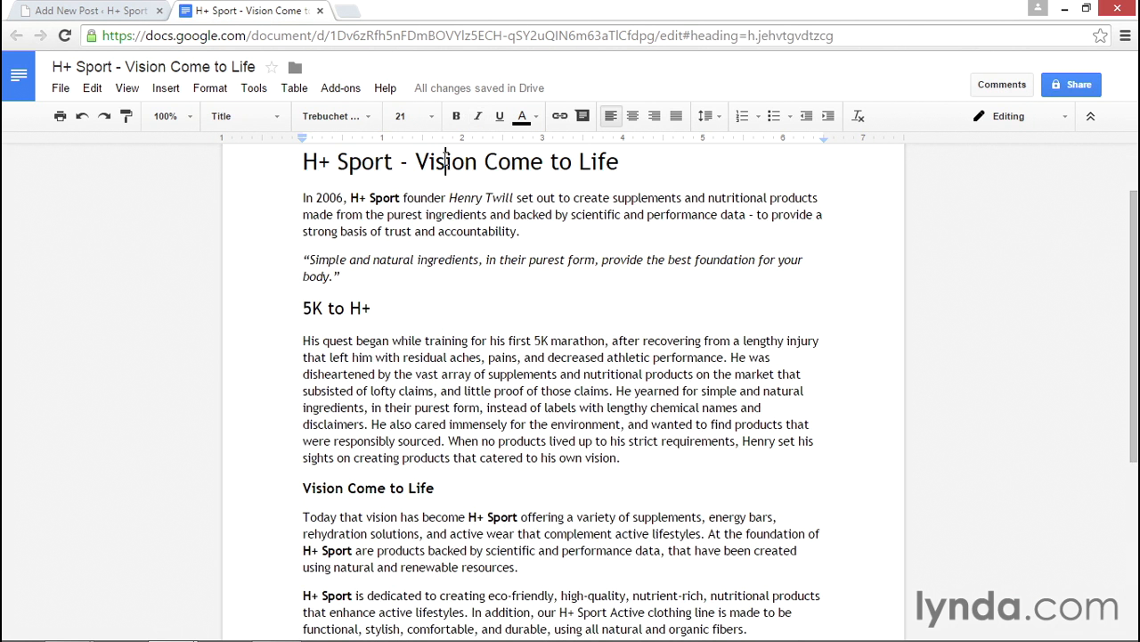
left_click(349, 308)
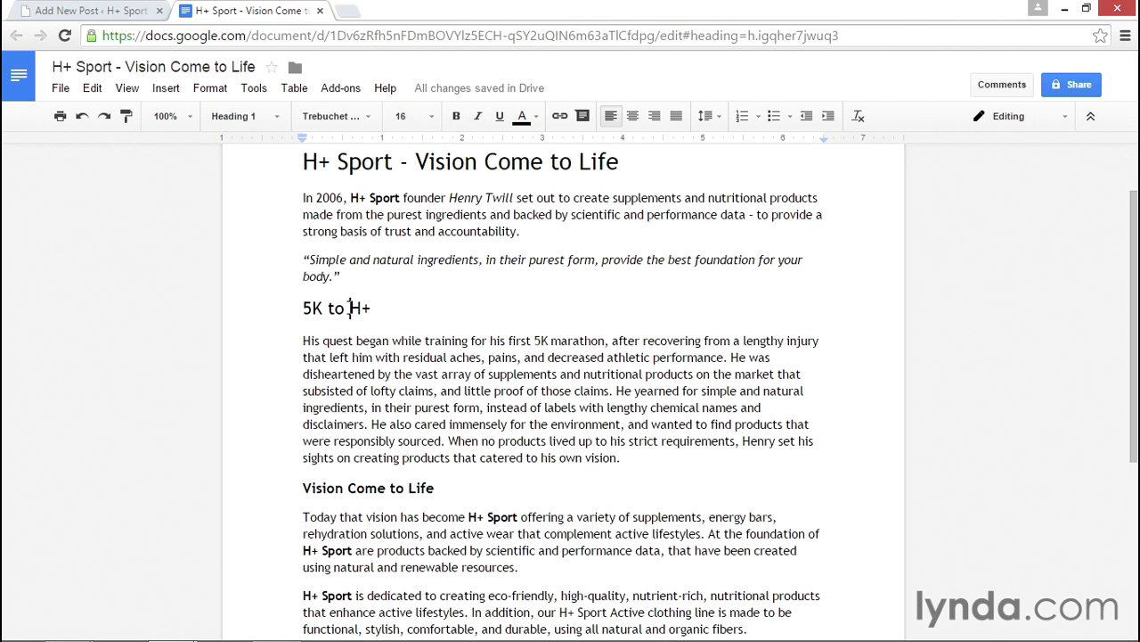
scroll(369, 329, "down", 1)
left_click(367, 425)
left_click(114, 11)
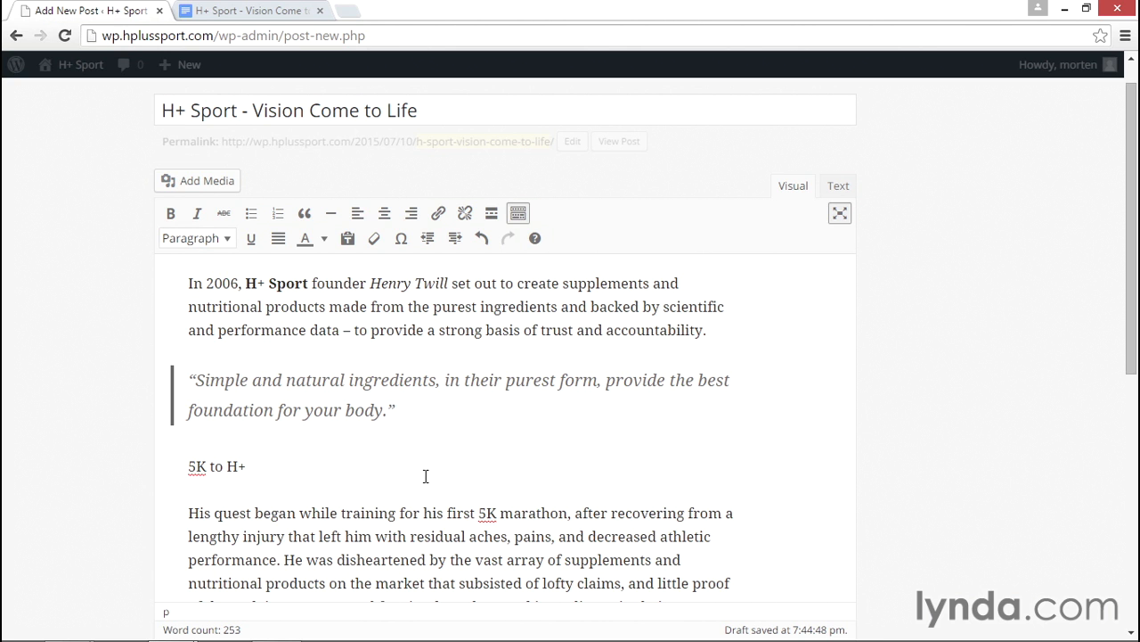
- Apply the Heading 2 format to the 5K to H+ line
left_click(447, 102)
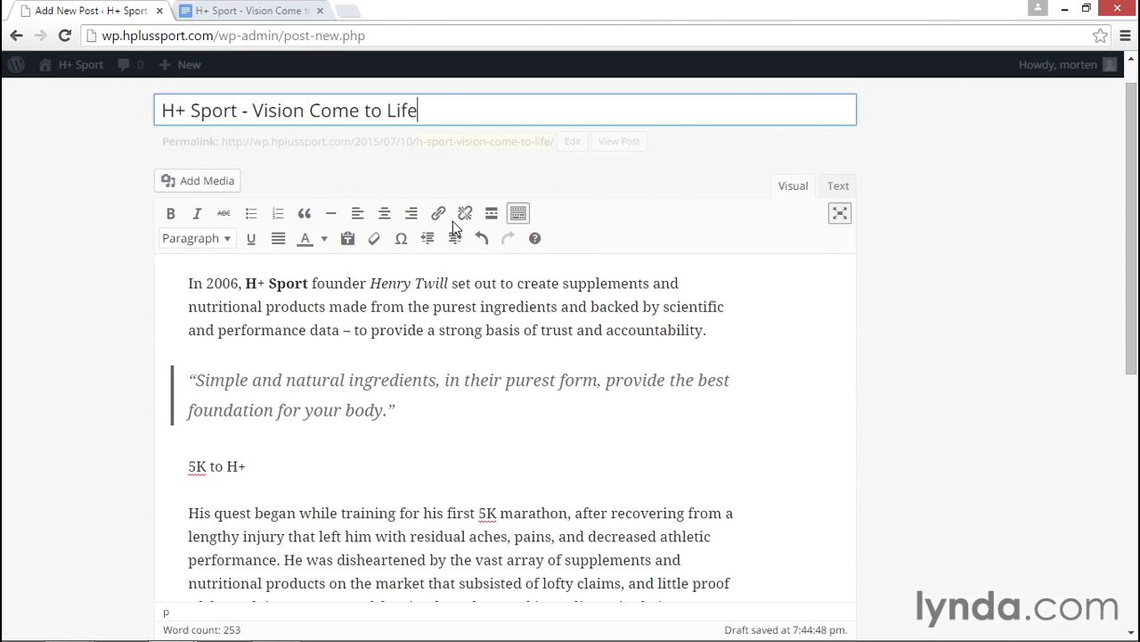
left_click(210, 466)
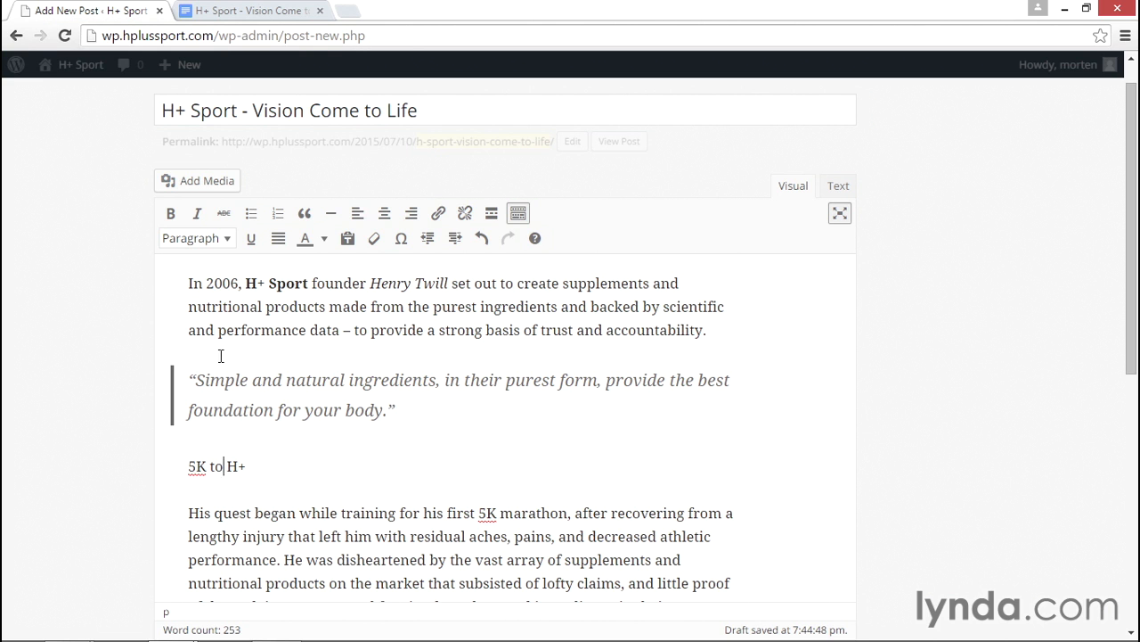
left_click(223, 239)
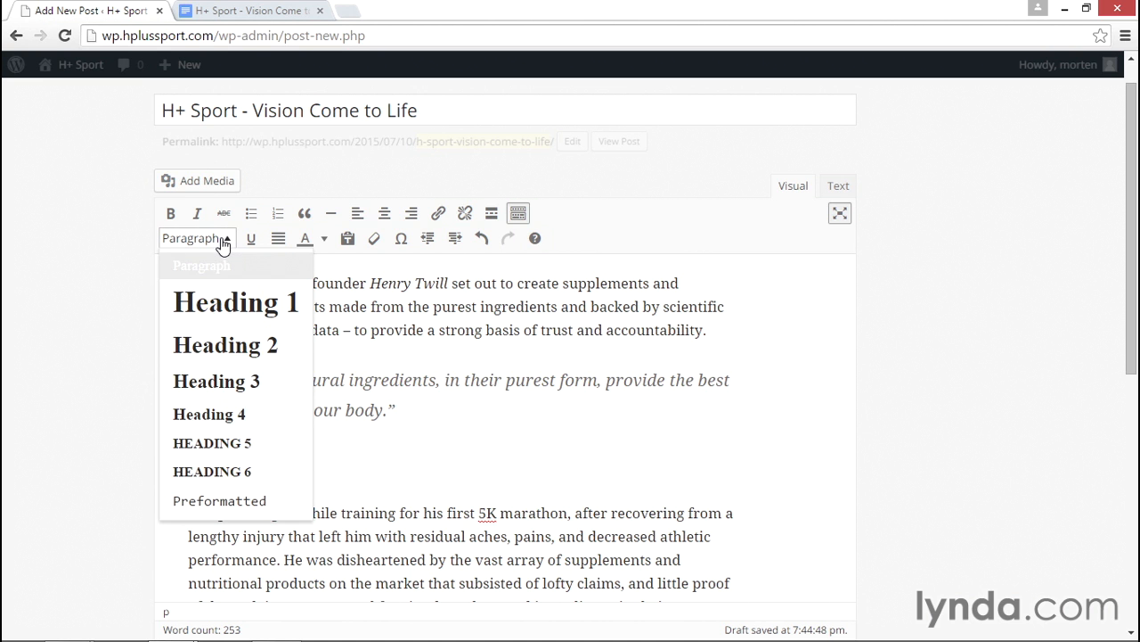
left_click(224, 354)
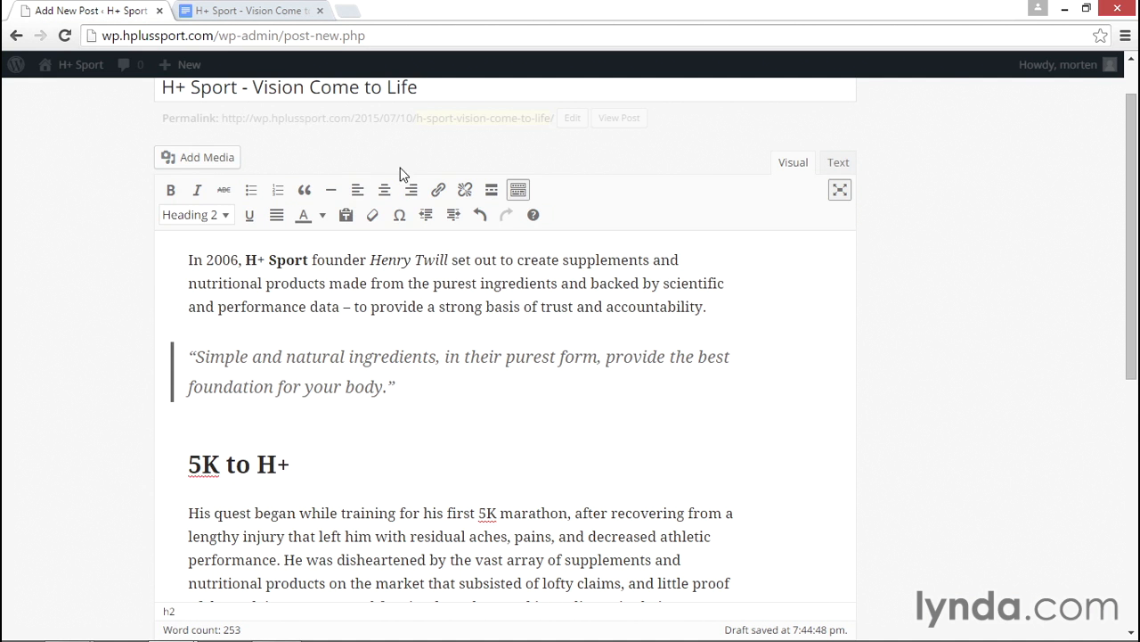
scroll(383, 414, "down", 1)
- Apply the Heading 3 format to the Vision Come to Life line
scroll(383, 414, "down", 5)
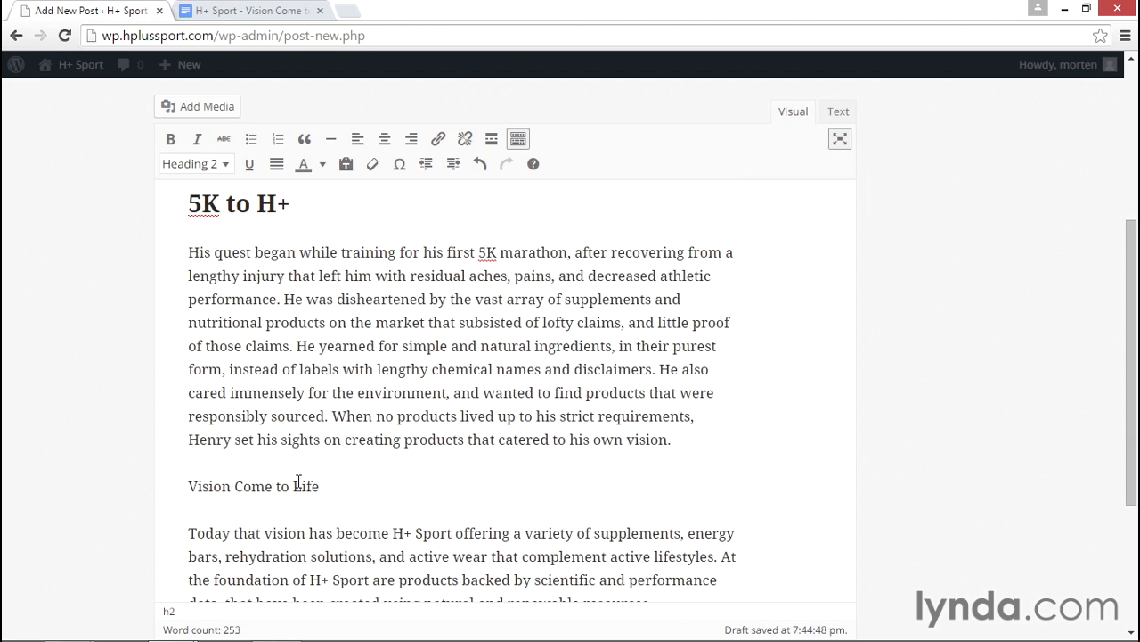
left_click(298, 484)
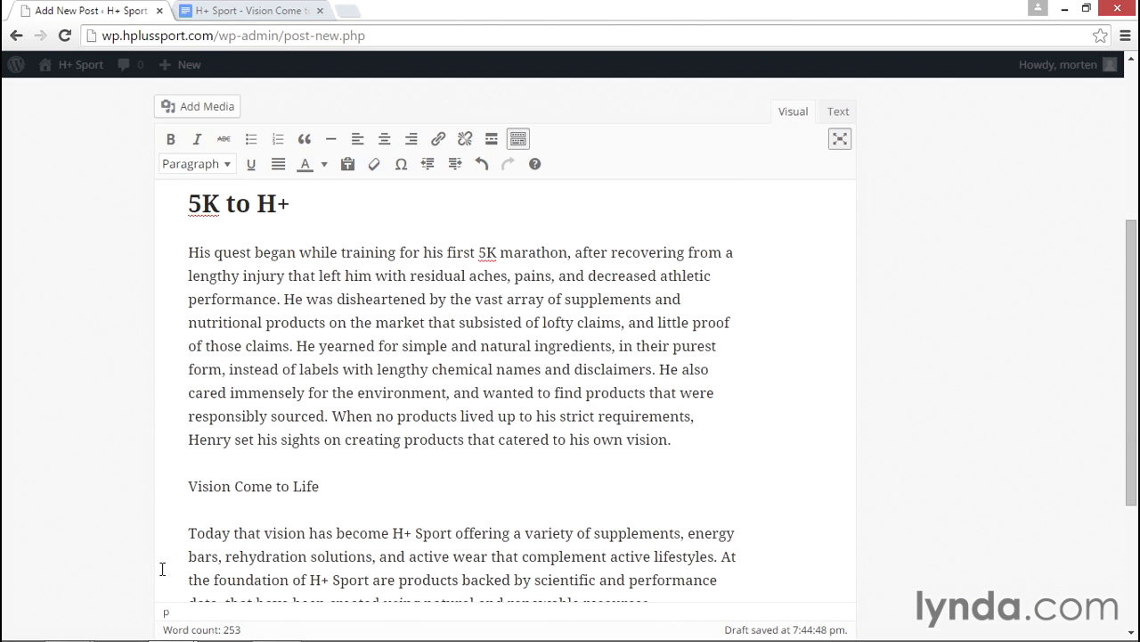
left_click(220, 165)
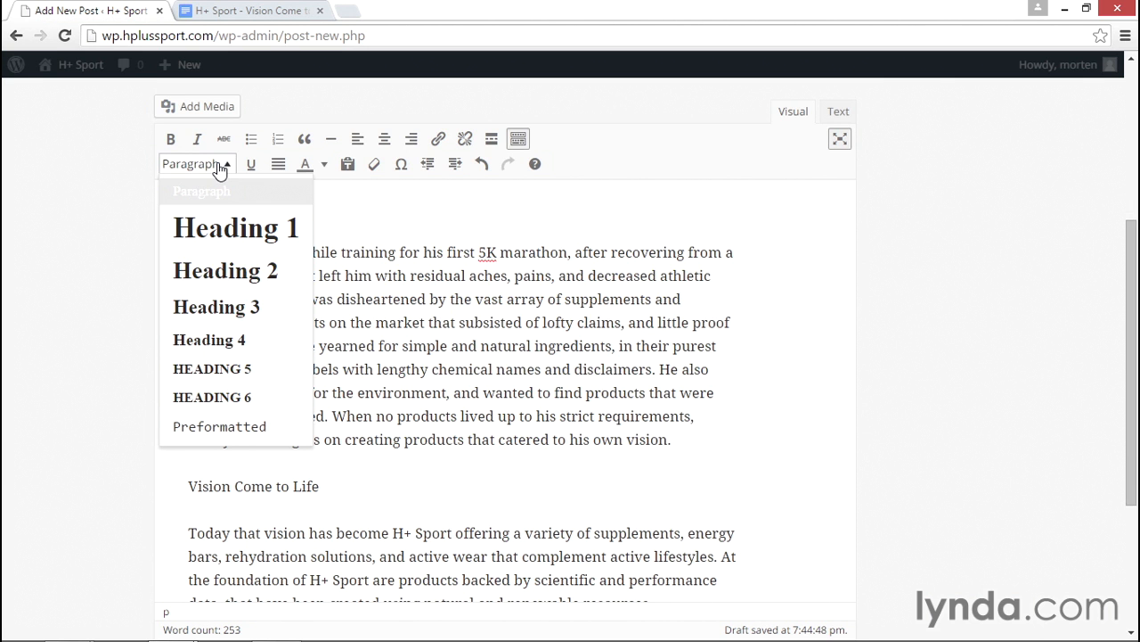
left_click(212, 308)
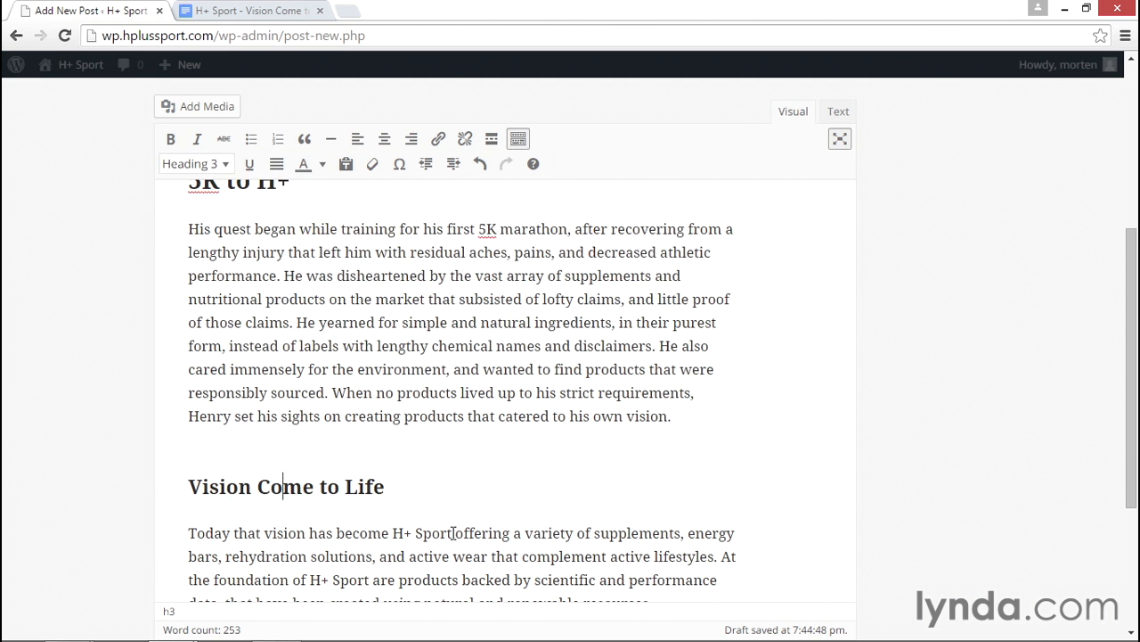
scroll(484, 498, "up", 2)
scroll(484, 497, "up", 1)
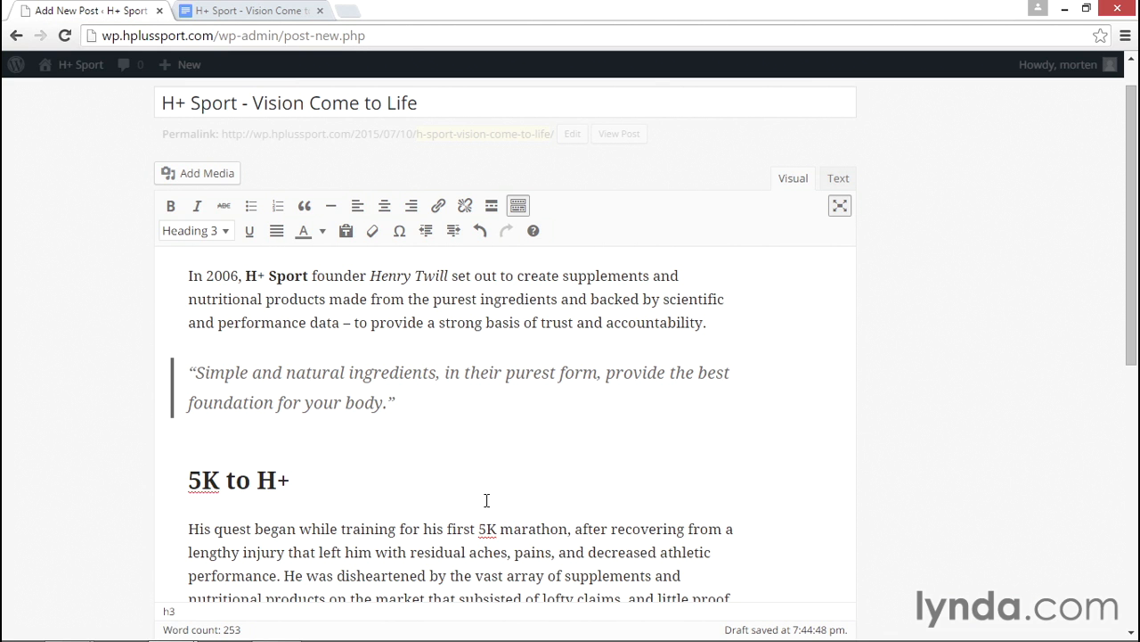
- Try underlining part of the first paragraph, then undo the underline
left_click(472, 528)
scroll(452, 486, "up", 1)
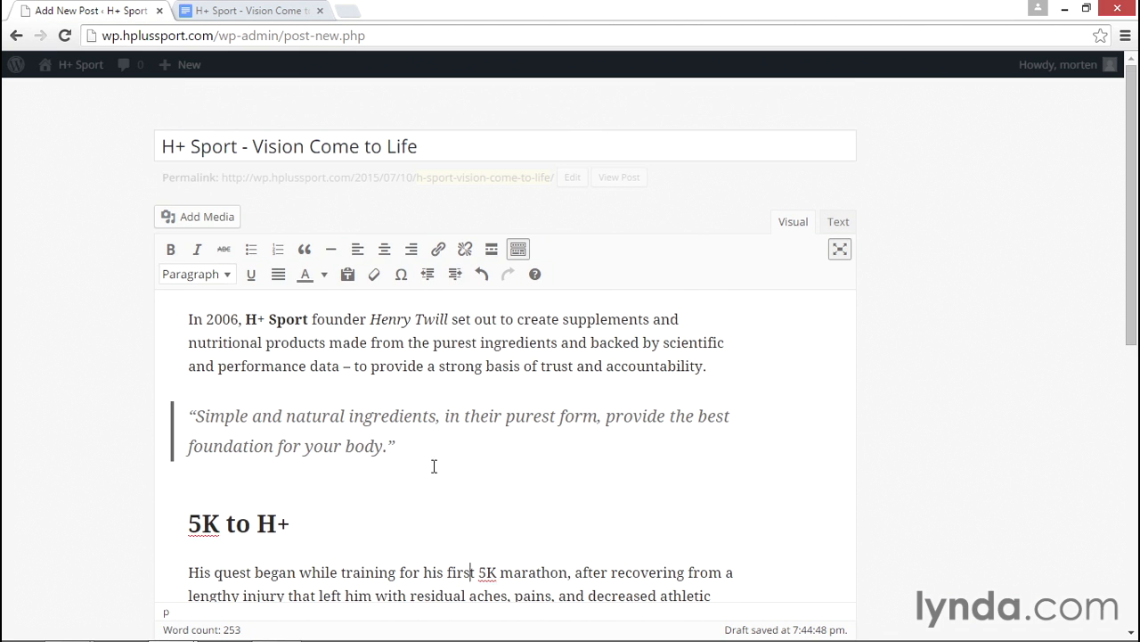
left_click_drag(319, 342, 422, 342)
left_click(252, 278)
left_click(464, 361)
key("ctrl+z")
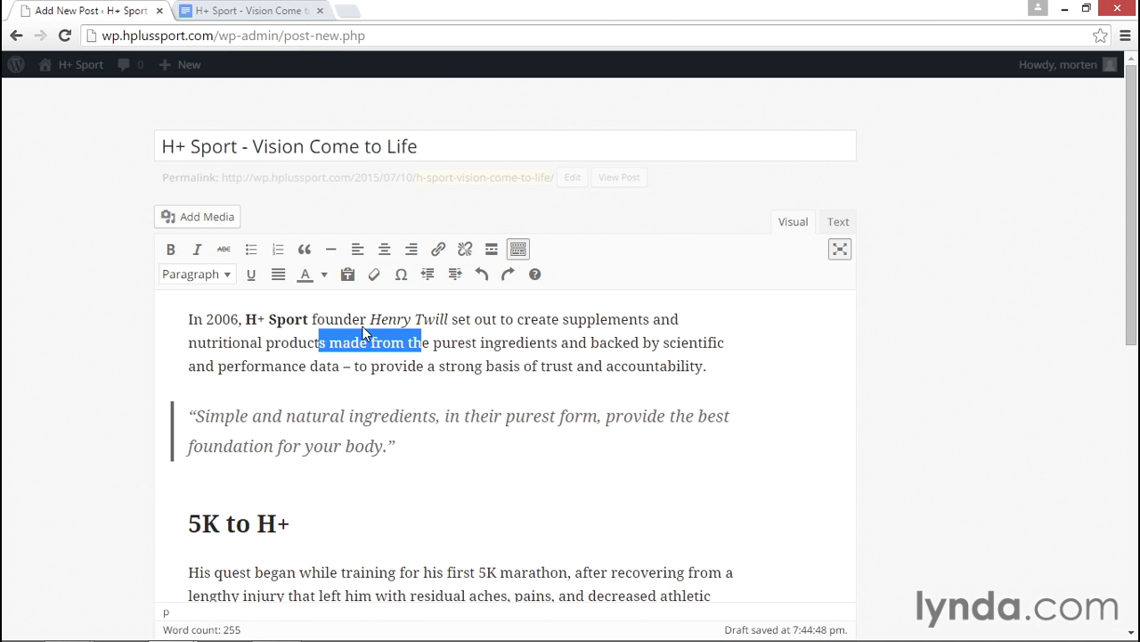
- Colour 'purest ingredients' orange and underline it
left_click(463, 343)
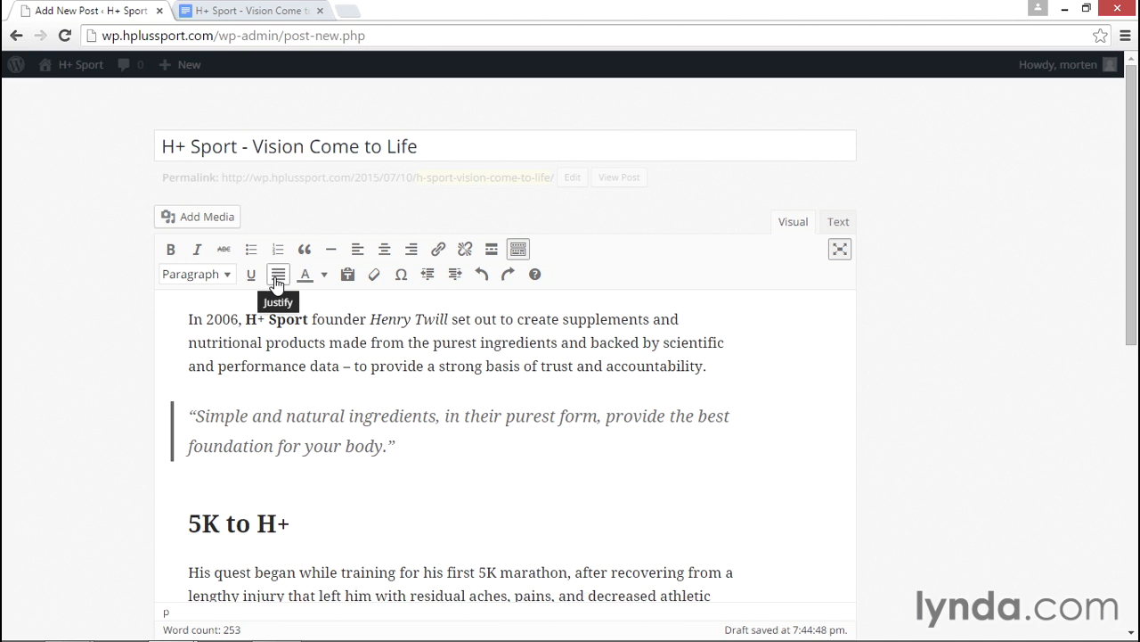
left_click(434, 343)
left_click_drag(434, 343, 559, 343)
left_click(325, 273)
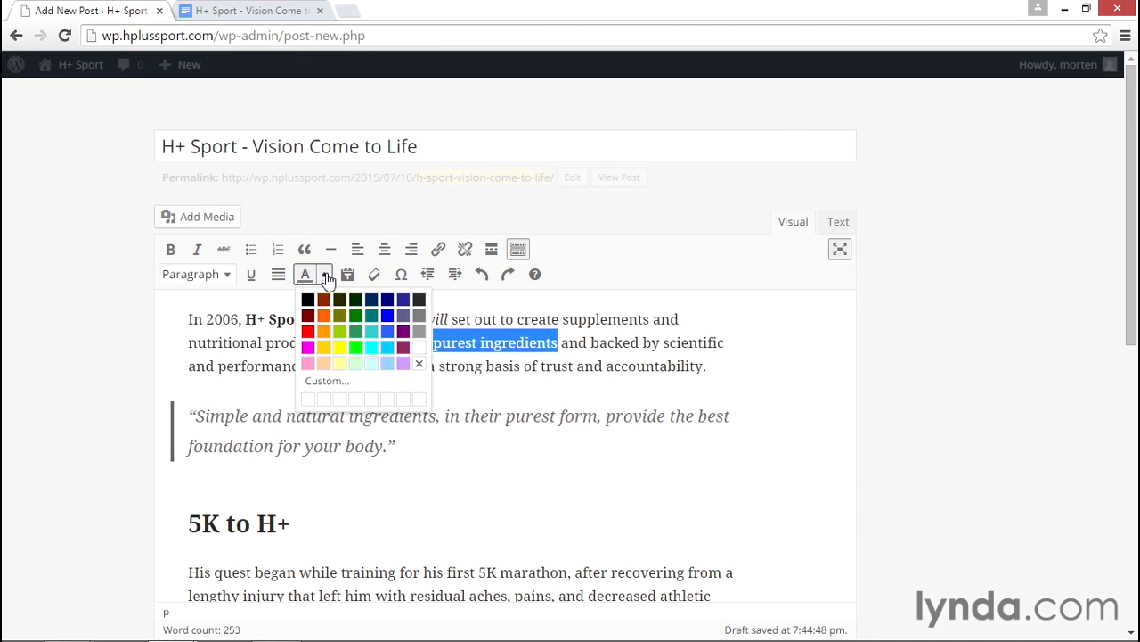
left_click(324, 318)
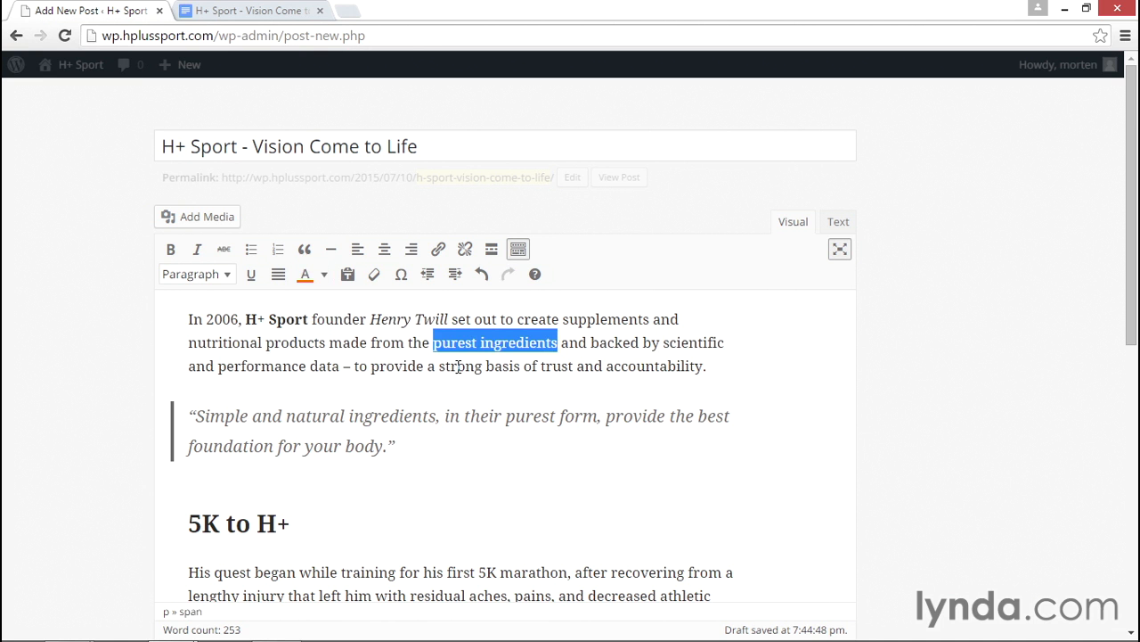
left_click(252, 273)
left_click(597, 340)
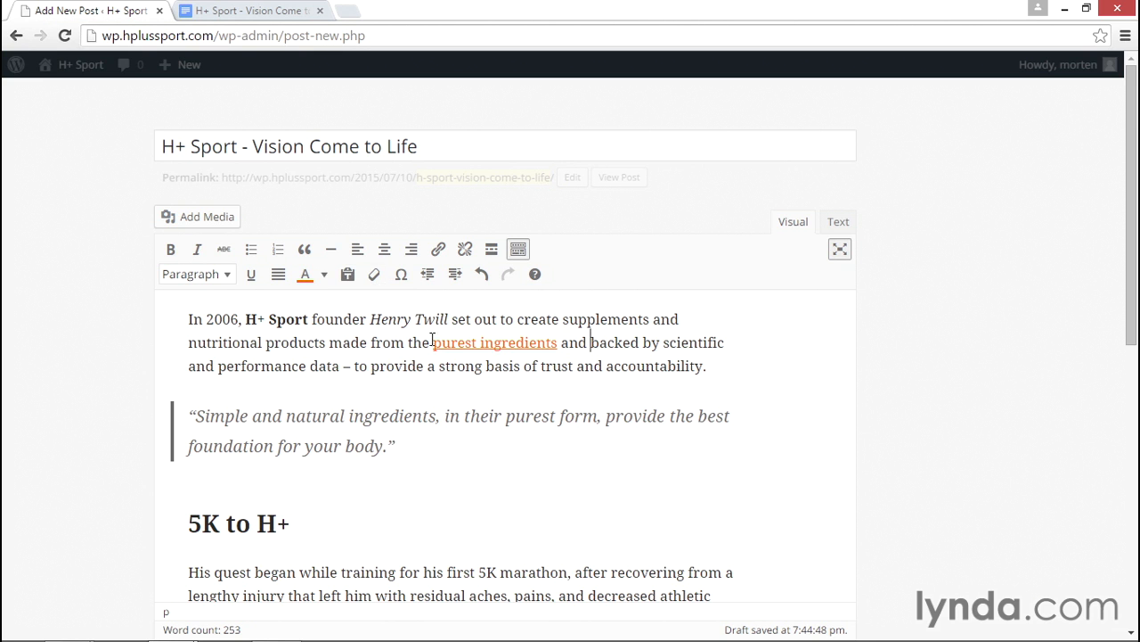
- Make 'purest ingredients' italic, bold and strikethrough
left_click_drag(433, 344, 560, 347)
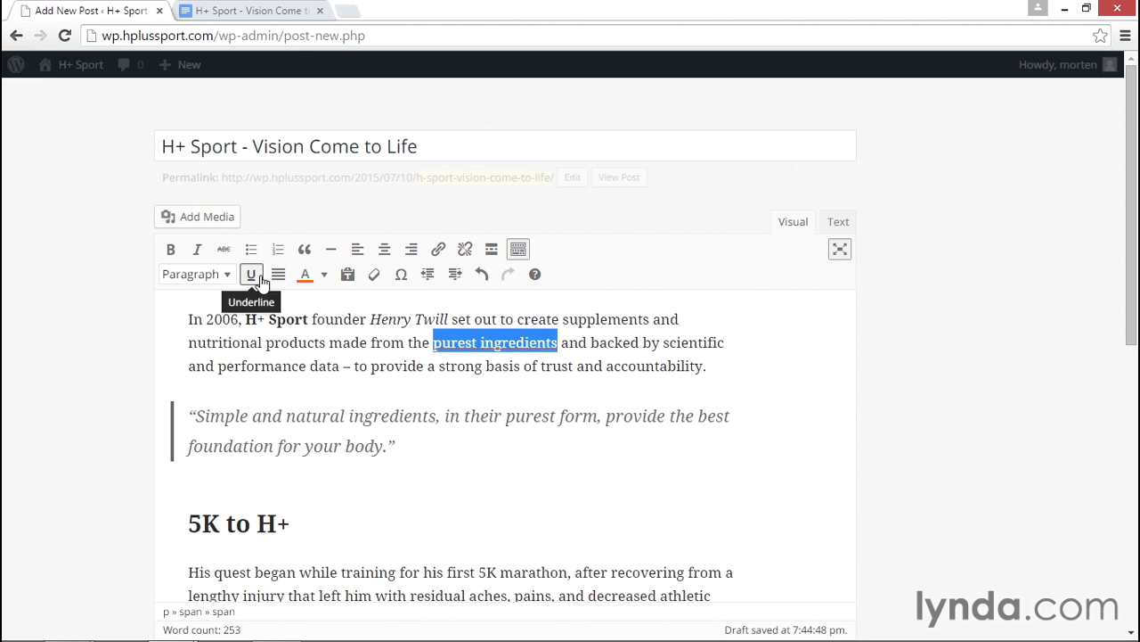
left_click(197, 250)
left_click(172, 249)
left_click(224, 249)
left_click(628, 357)
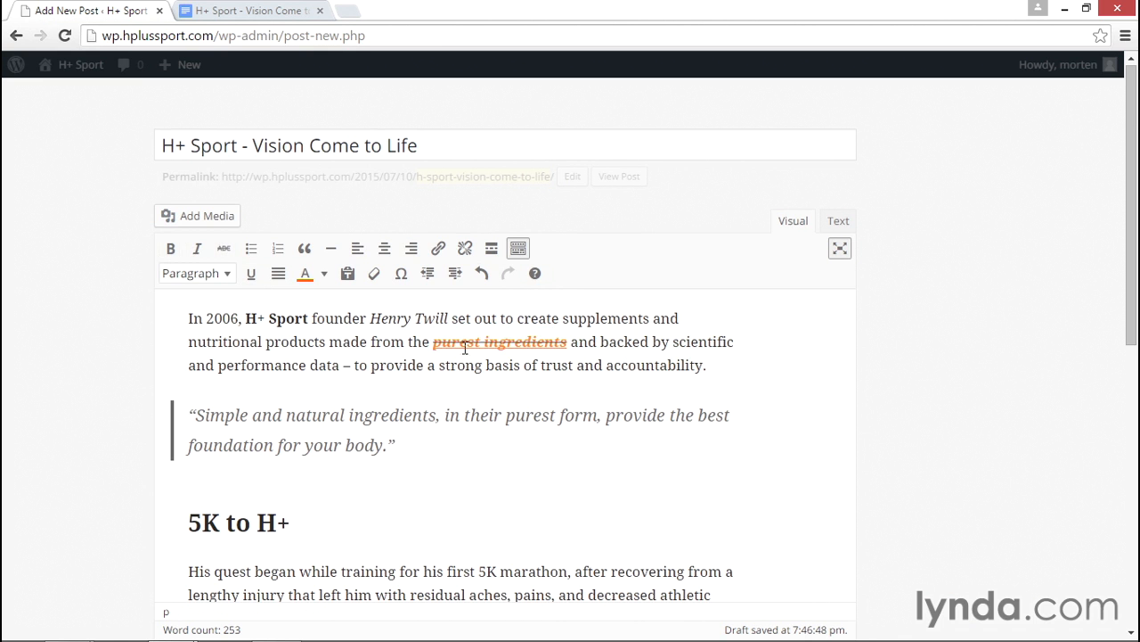
- Clear all formatting from the phrase around 'purest ingredients', then reselect it from made to backed
left_click_drag(386, 342, 650, 343)
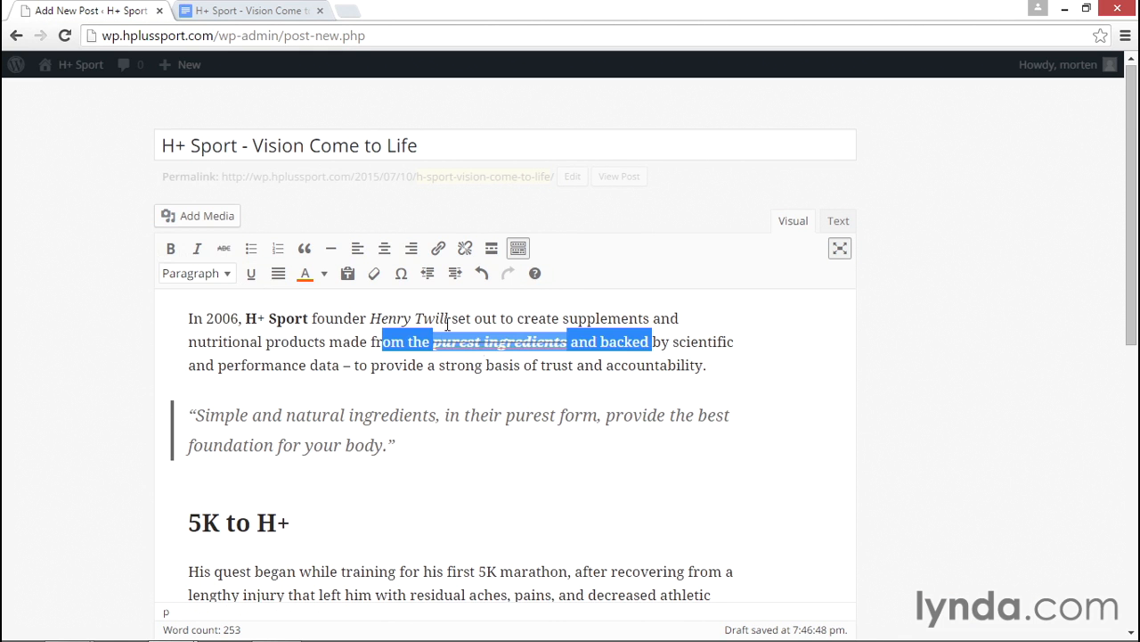
left_click(374, 273)
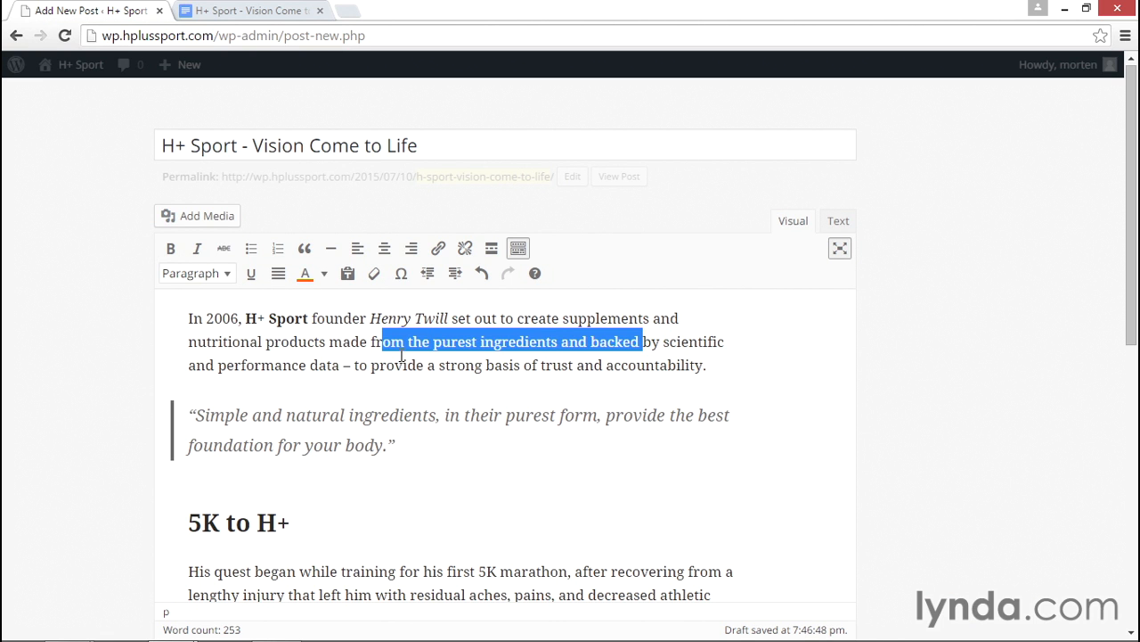
left_click(470, 356)
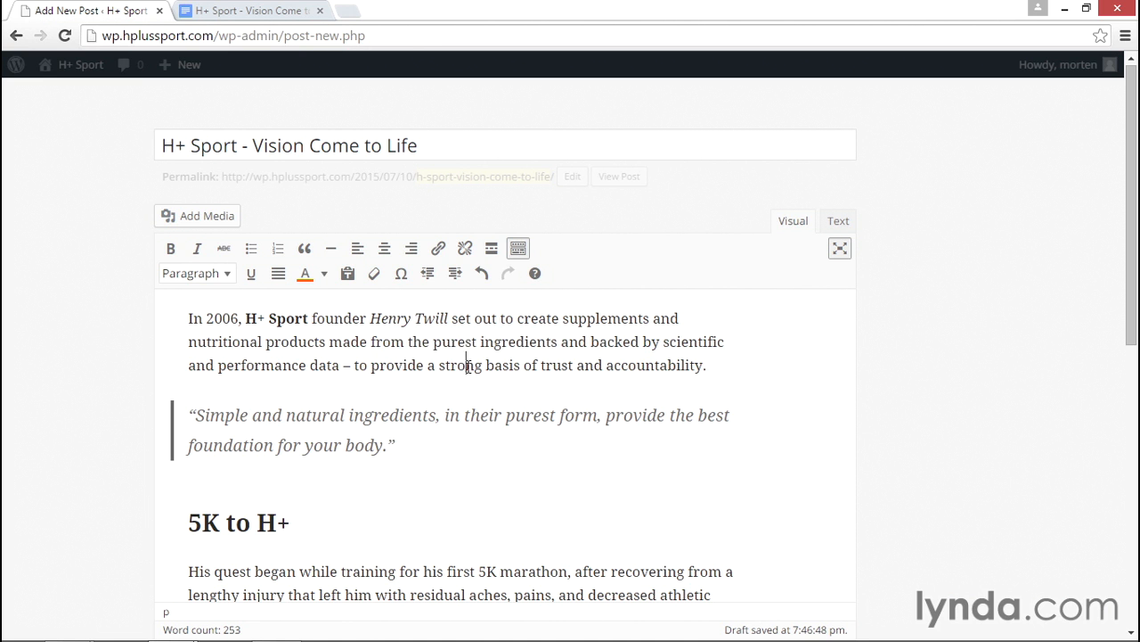
left_click_drag(351, 341, 640, 343)
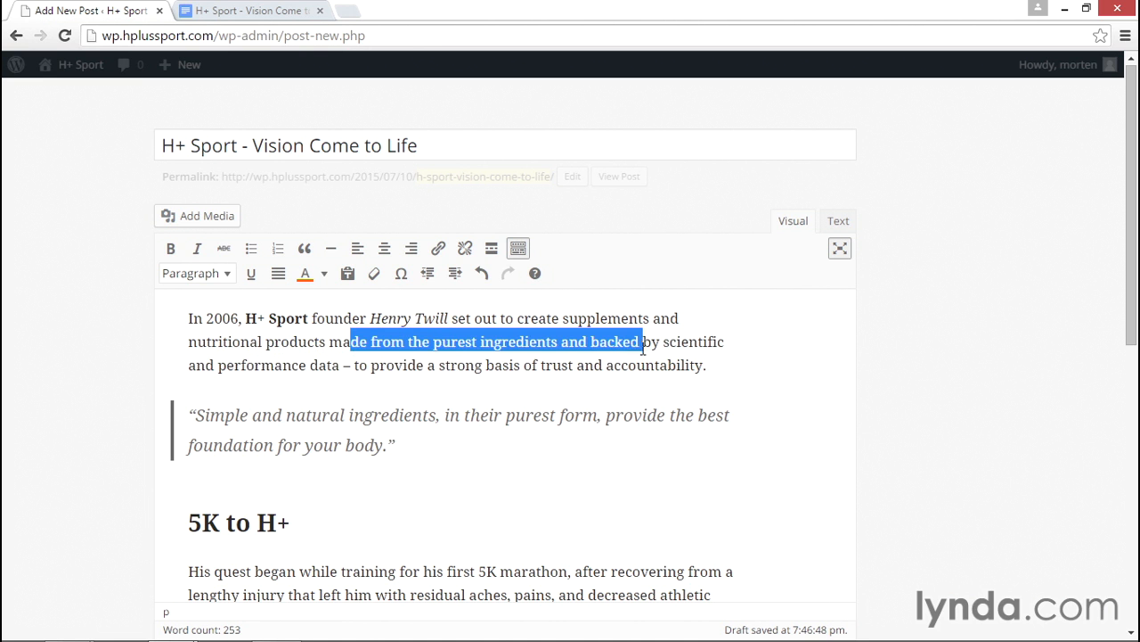
left_click(522, 361)
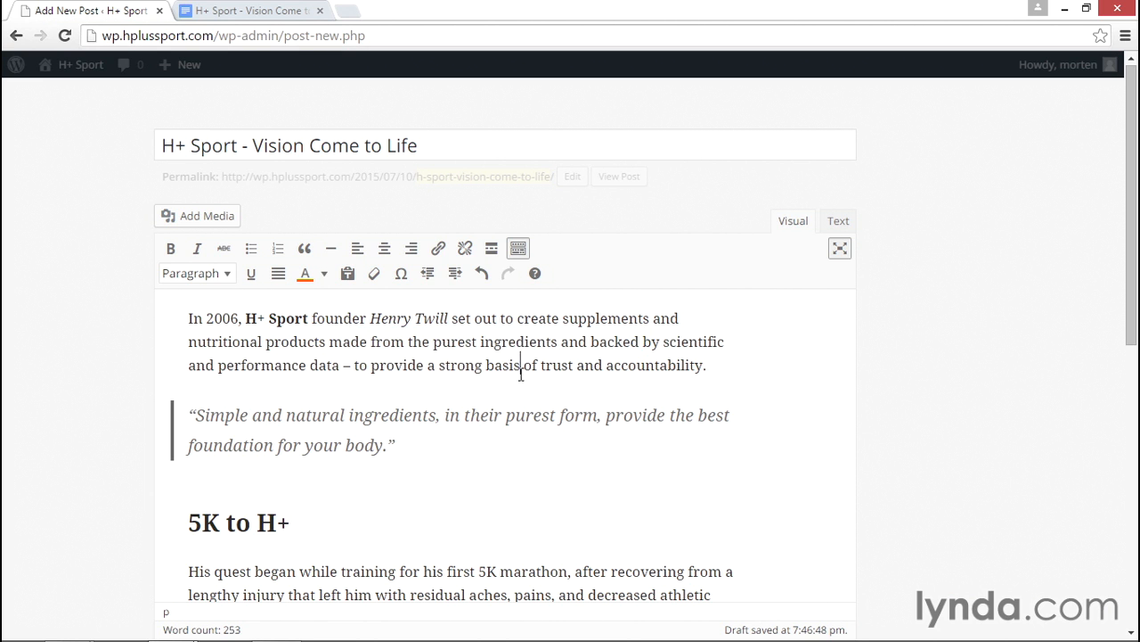
left_click(402, 274)
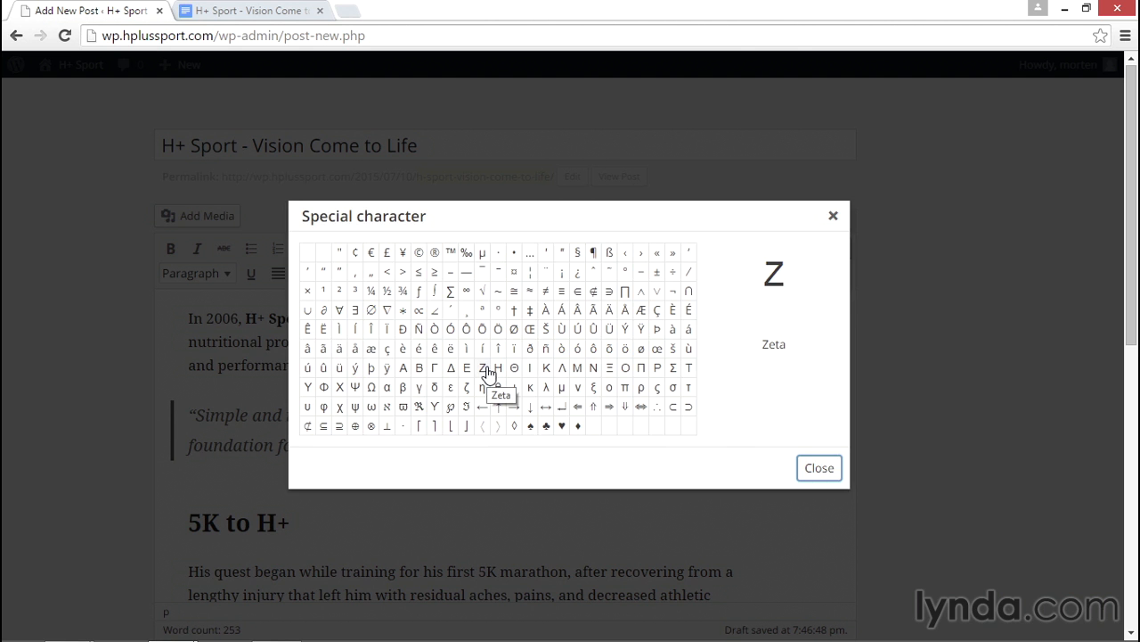
left_click(625, 390)
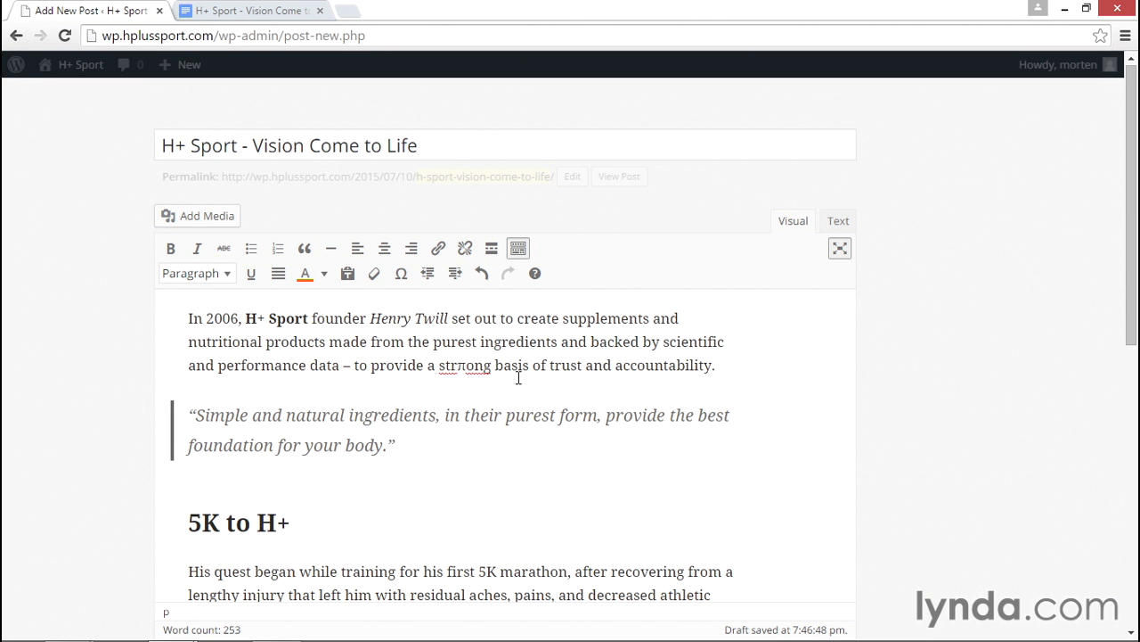
key("BackSpace")
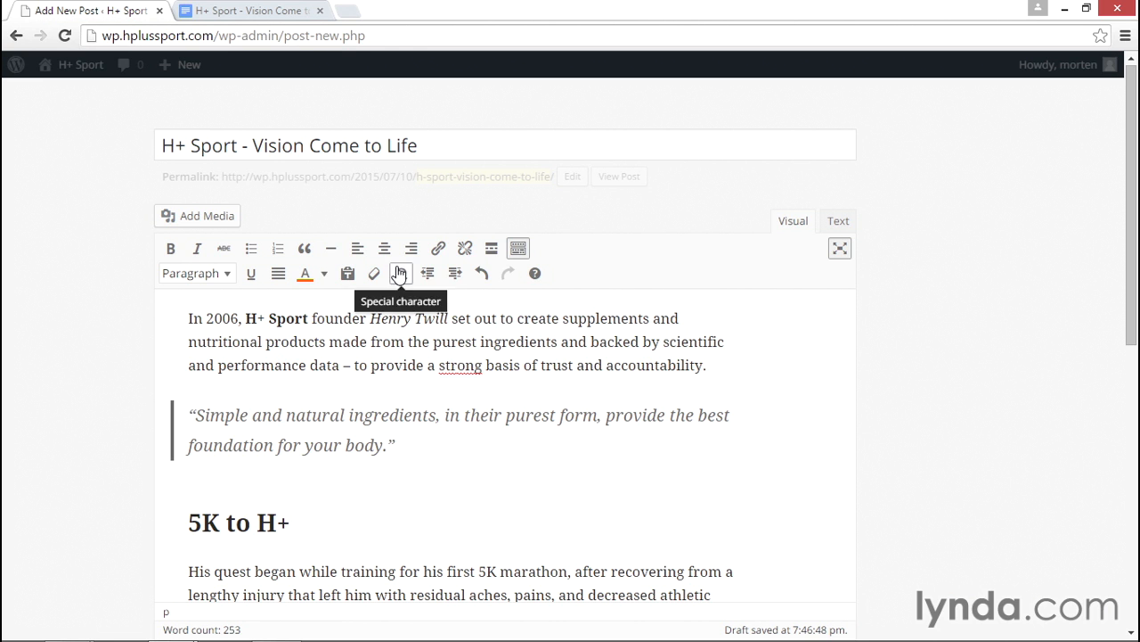
left_click(456, 274)
left_click(429, 253)
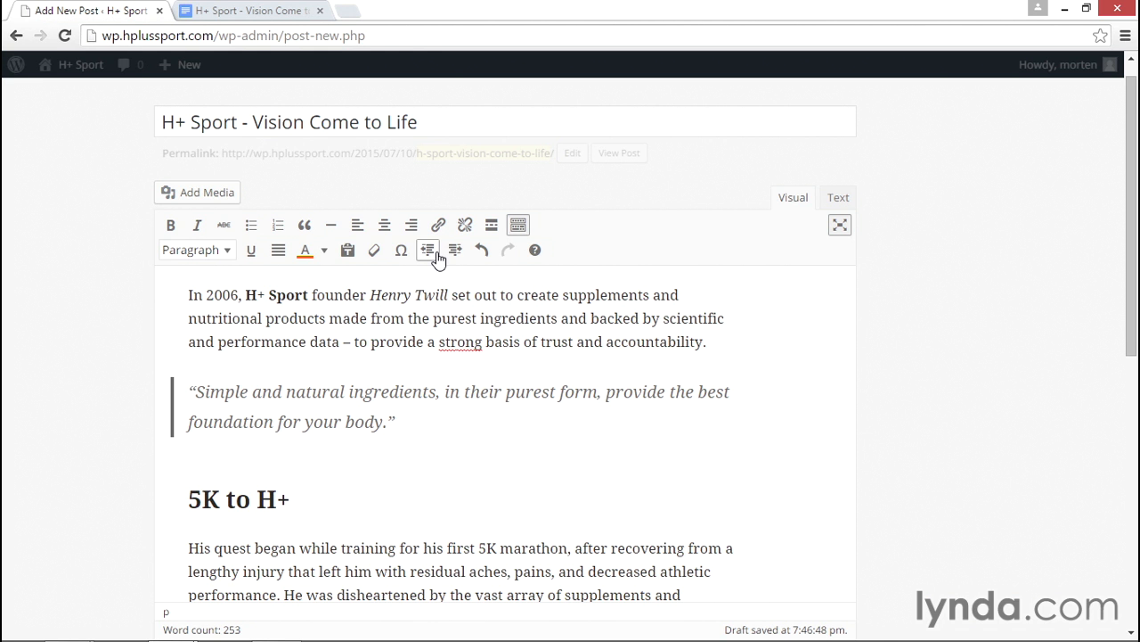
left_click(487, 252)
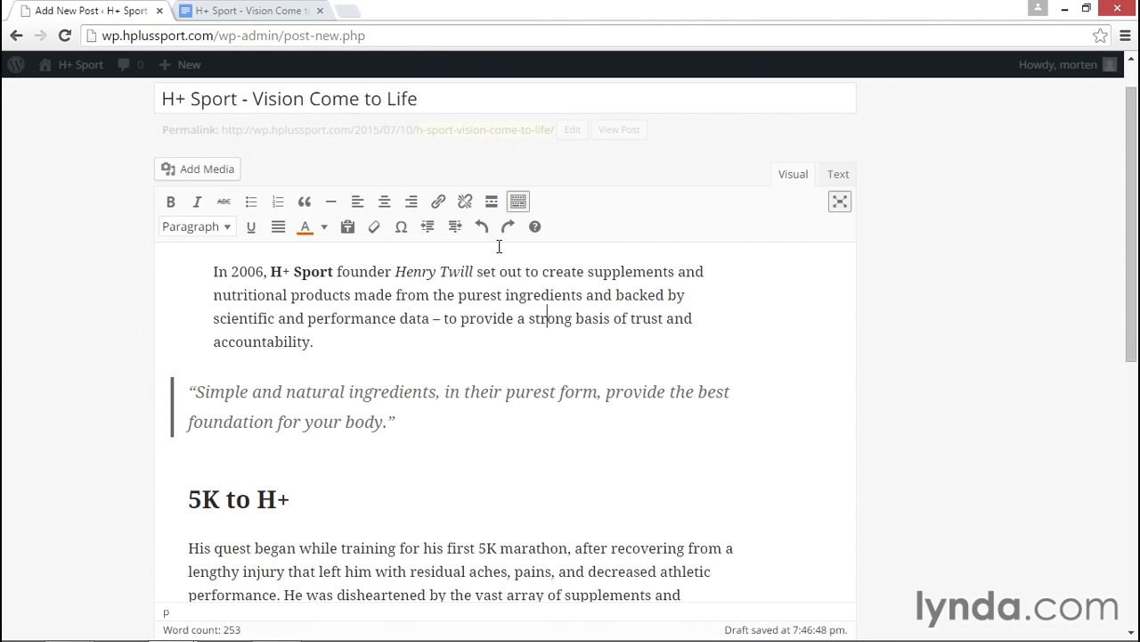
left_click(509, 228)
left_click(482, 228)
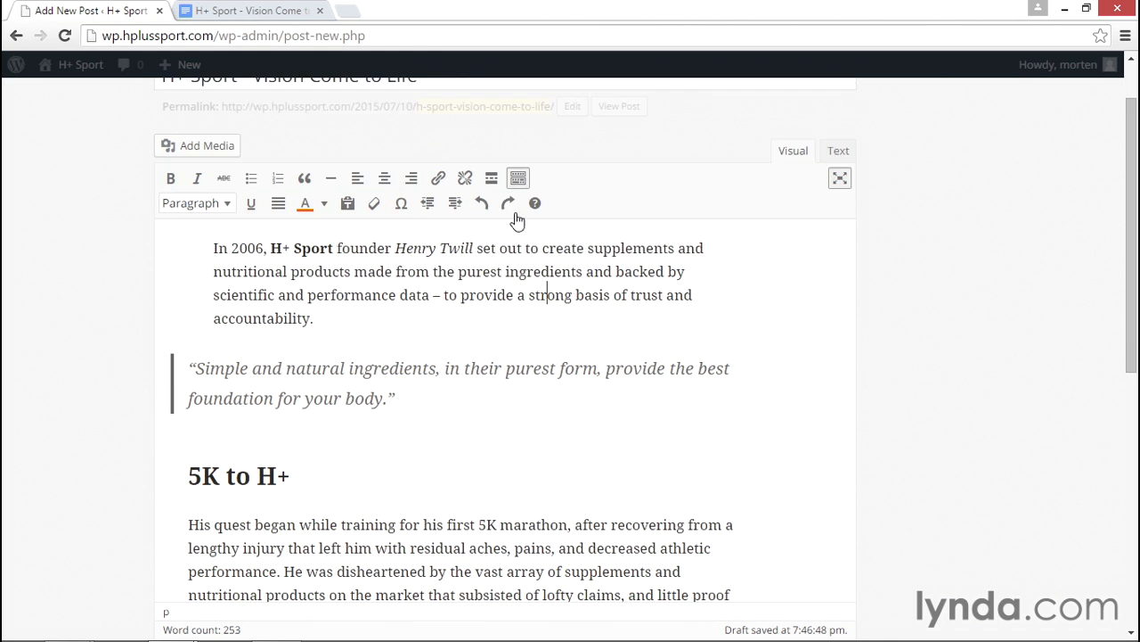
left_click(508, 203)
scroll(575, 351, "up", 1)
key("End")
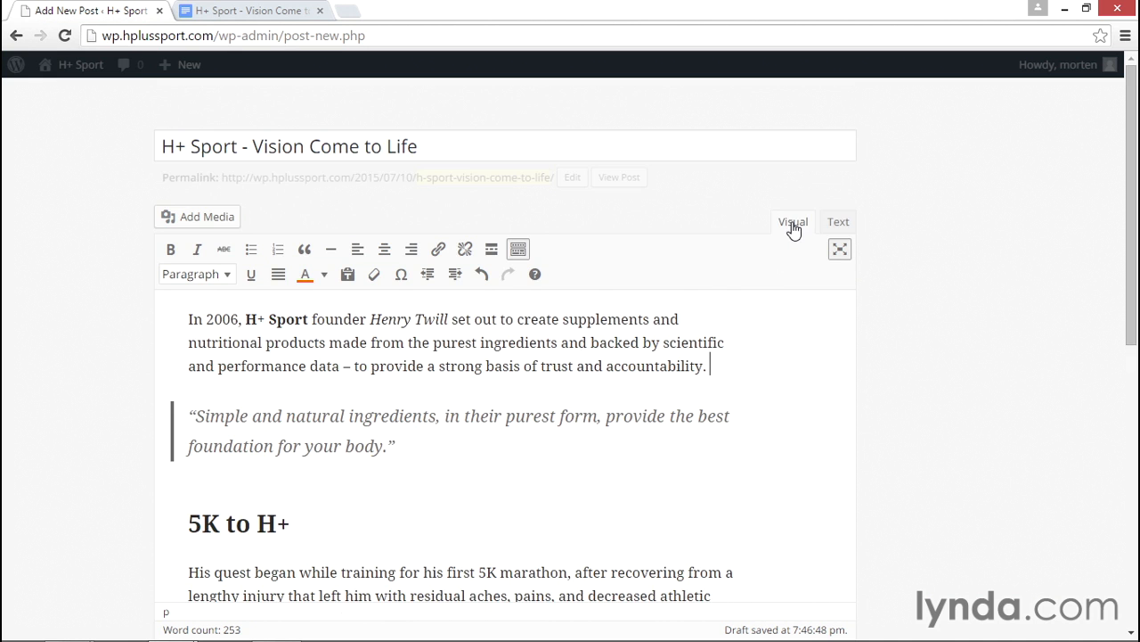
left_click(839, 232)
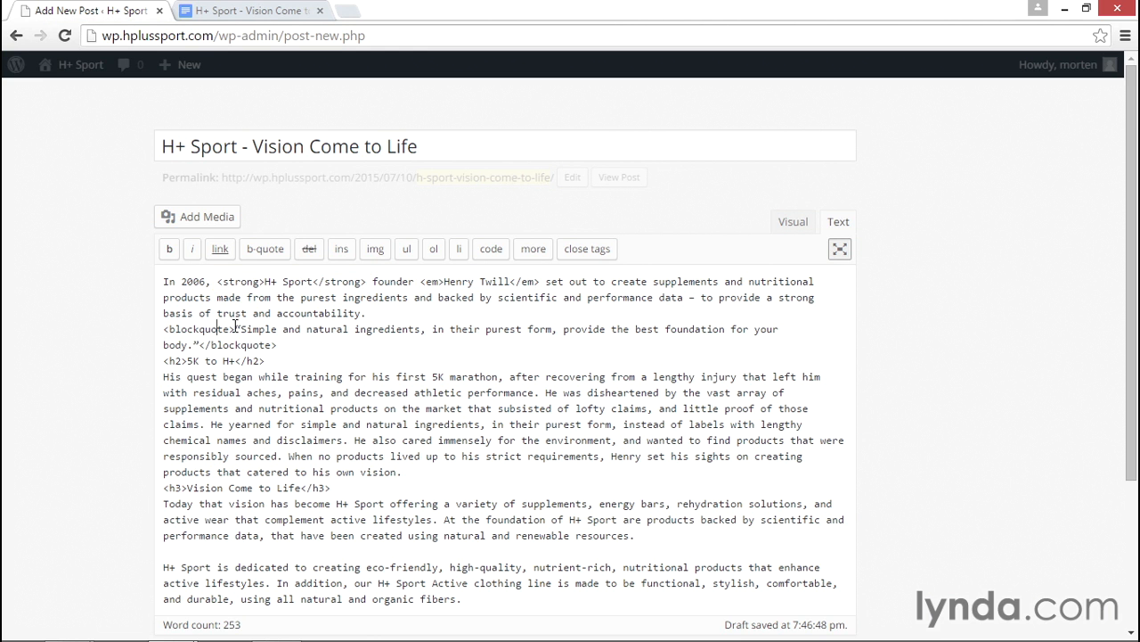
left_click(180, 361)
left_click(790, 223)
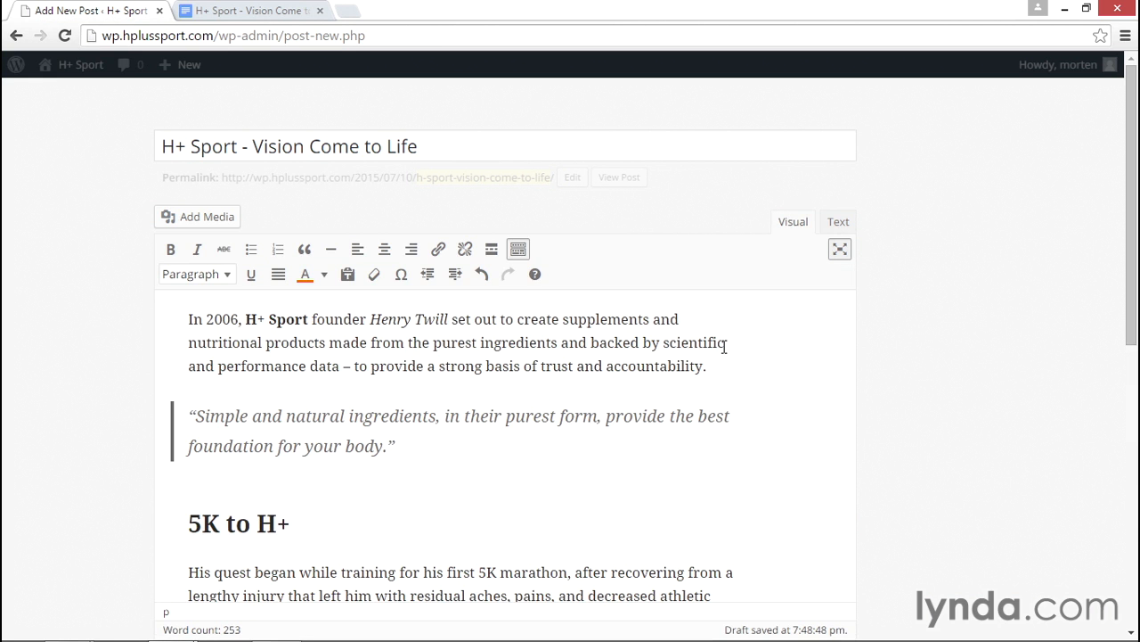
mouse_move(895, 357)
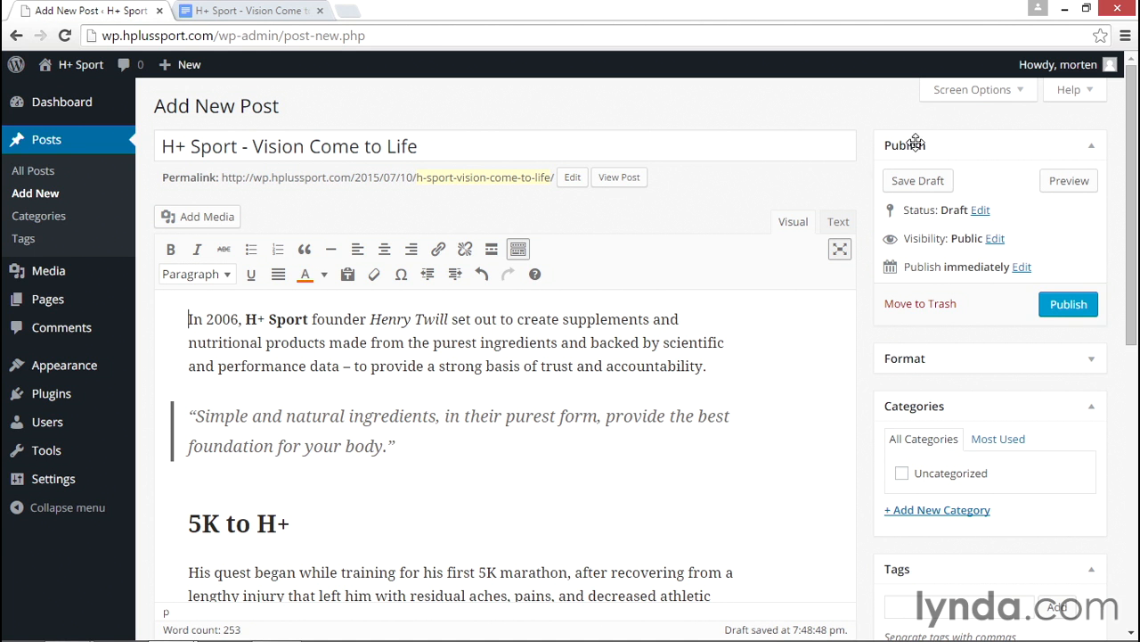
- Open a preview of the draft post in a new tab and scroll through it
left_click(1079, 188)
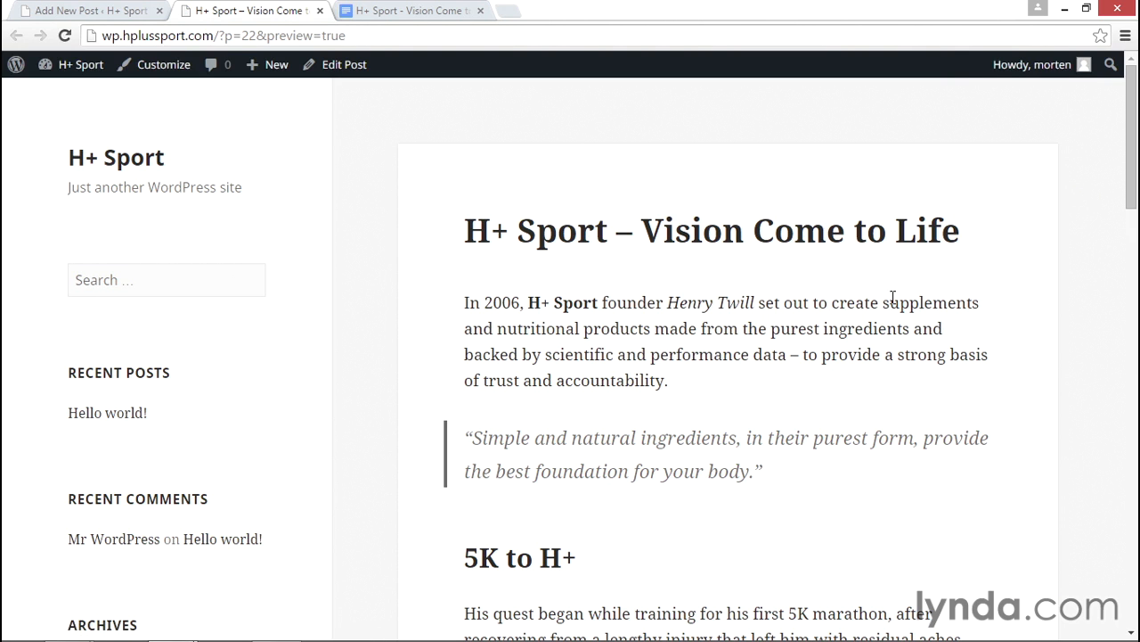
scroll(758, 303, "down", 1)
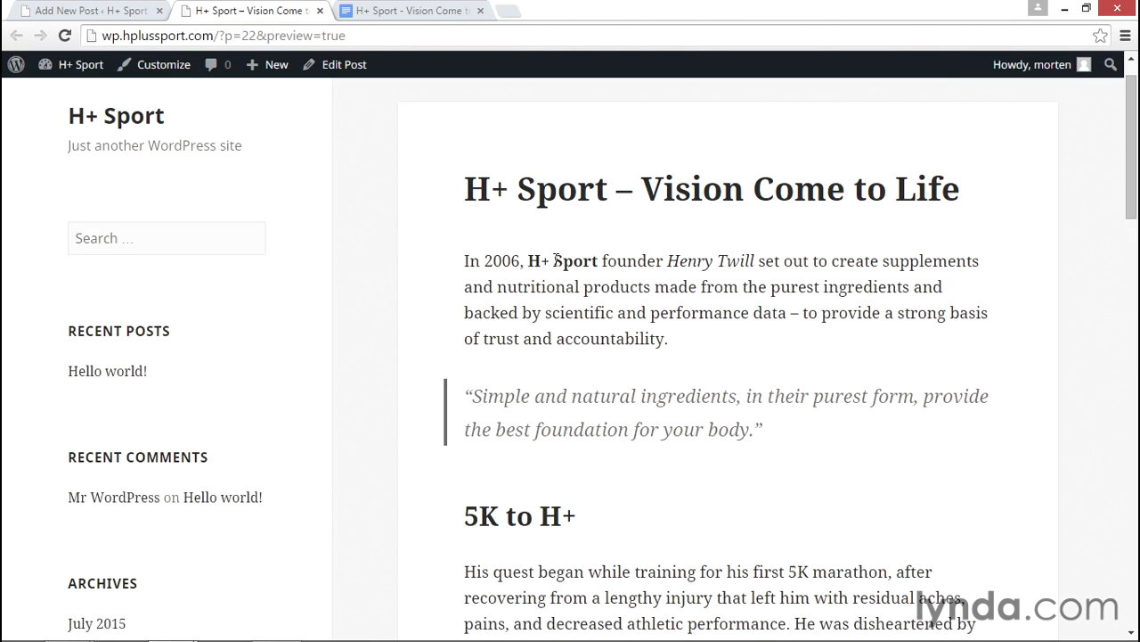
scroll(586, 346, "down", 2)
scroll(670, 353, "down", 2)
scroll(672, 357, "down", 1)
scroll(673, 356, "up", 5)
- Return to the Add New Post editor with the caret after the first paragraph
left_click(133, 13)
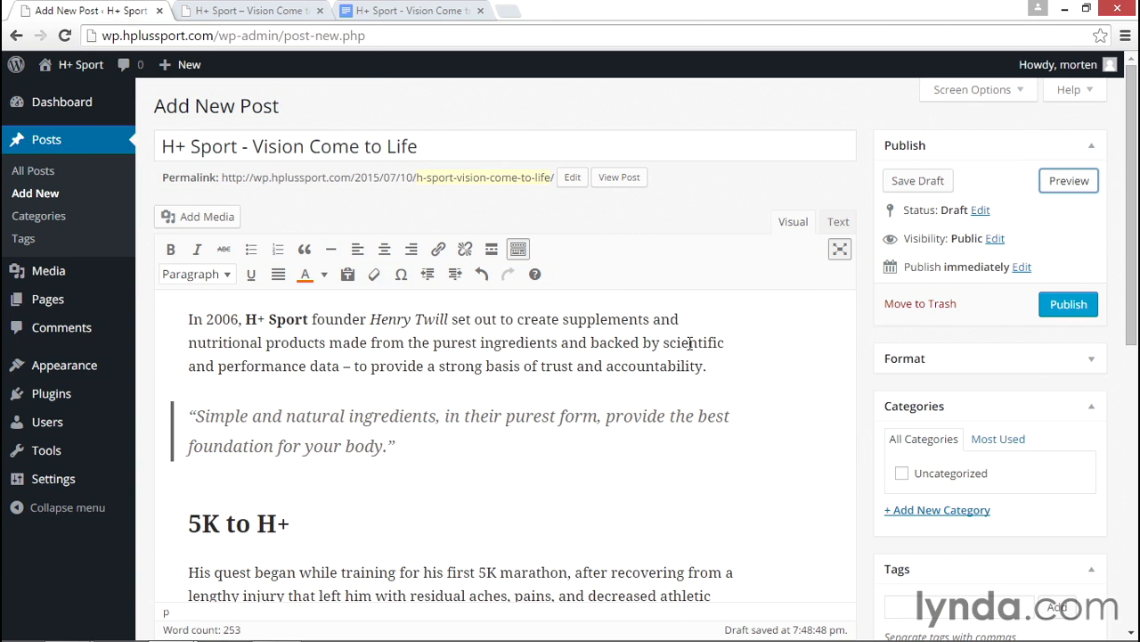
left_click(271, 9)
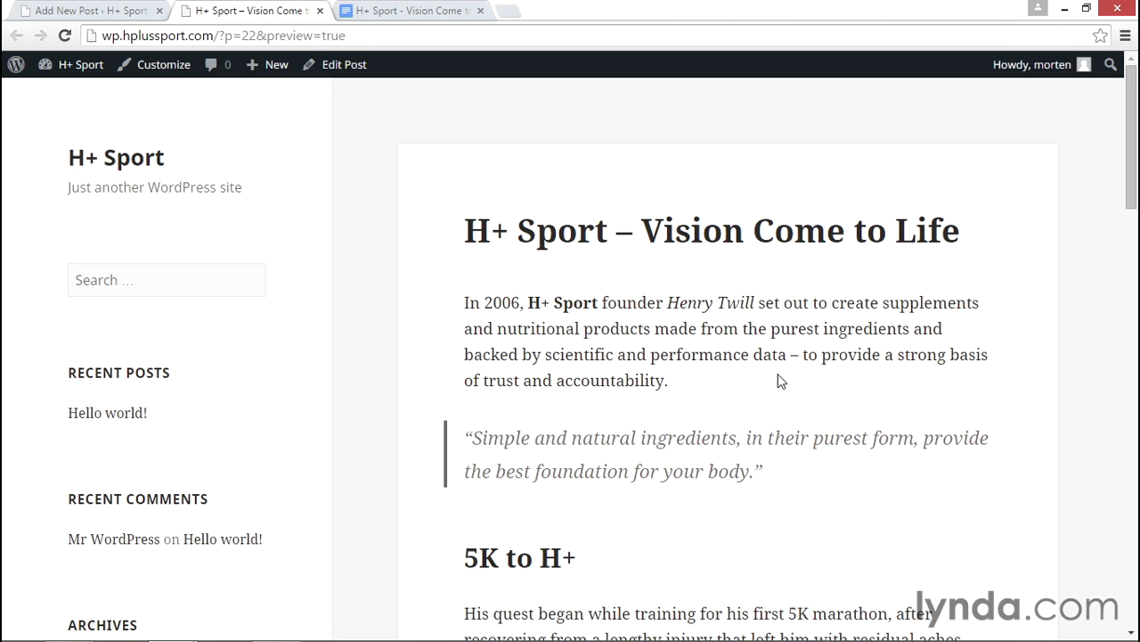
left_click(104, 12)
left_click(712, 357)
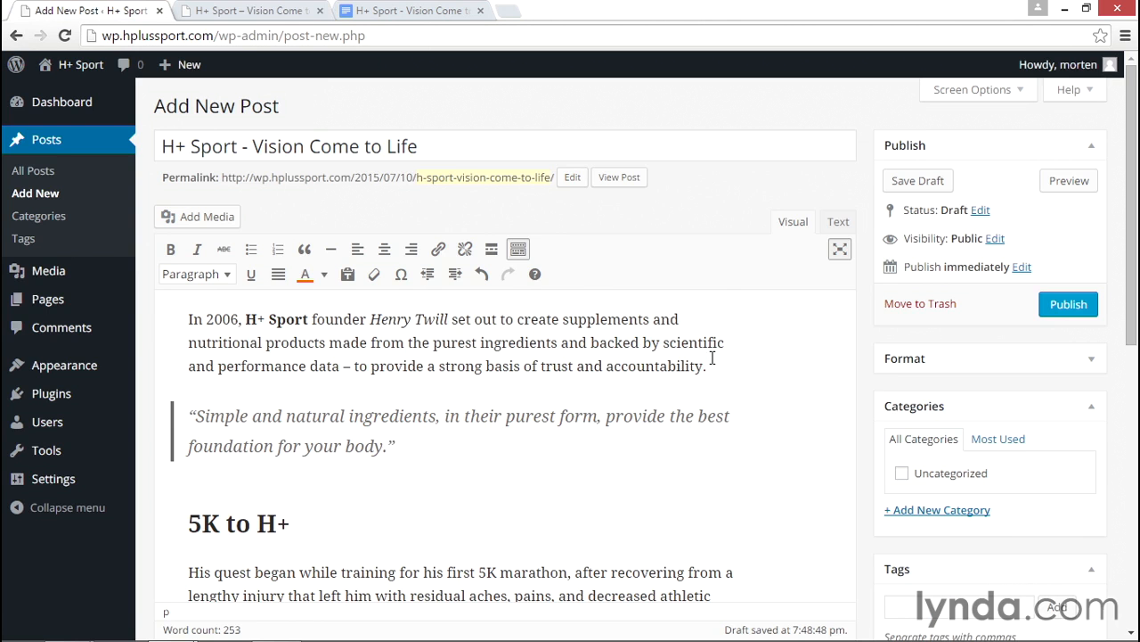